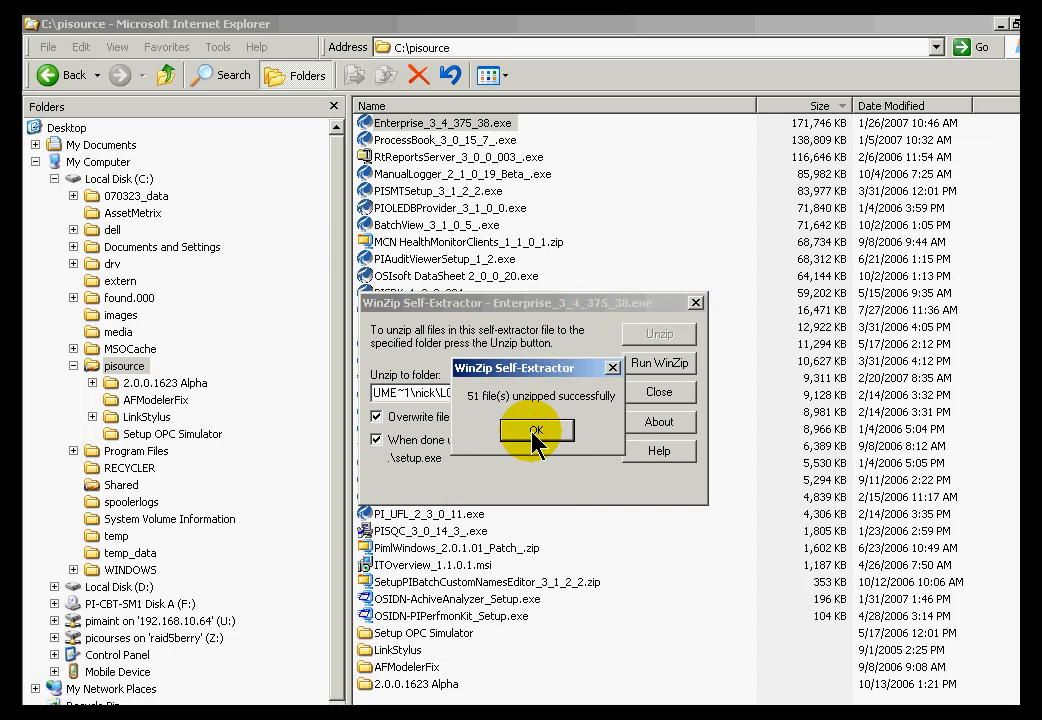
Acknowledge that all 51 files from Enterprise_3_4_375_38.exe were unzipped successfully.
click(535, 430)
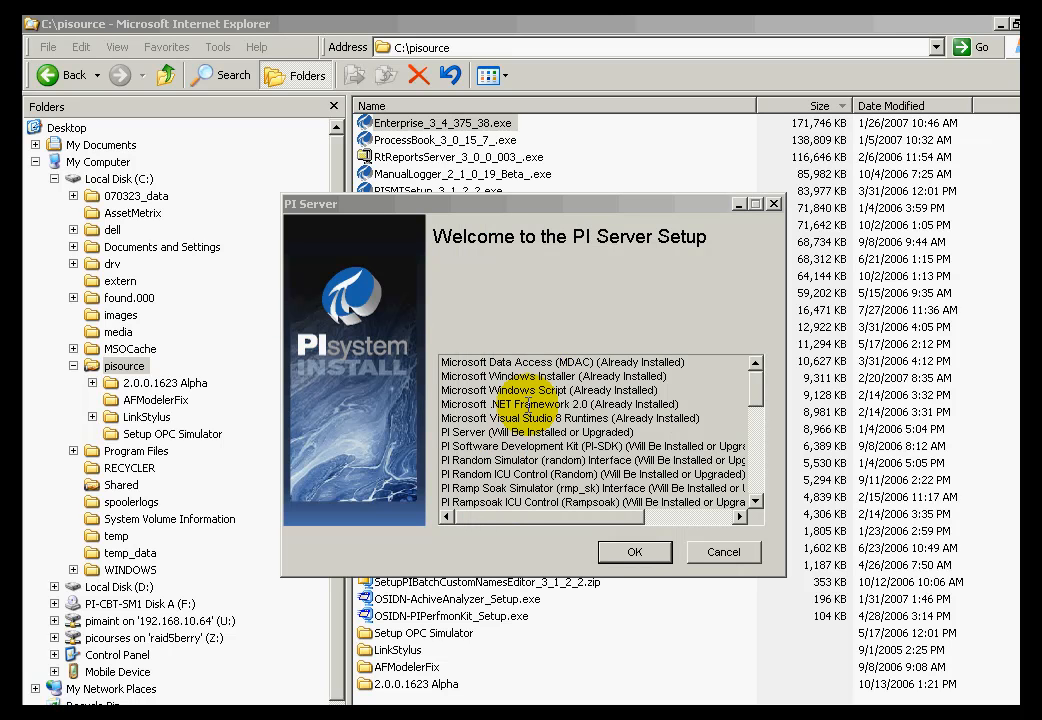
Review the PI Server component list, start the installer and continue past the welcome to Licensing.
drag(516, 206, 374, 177)
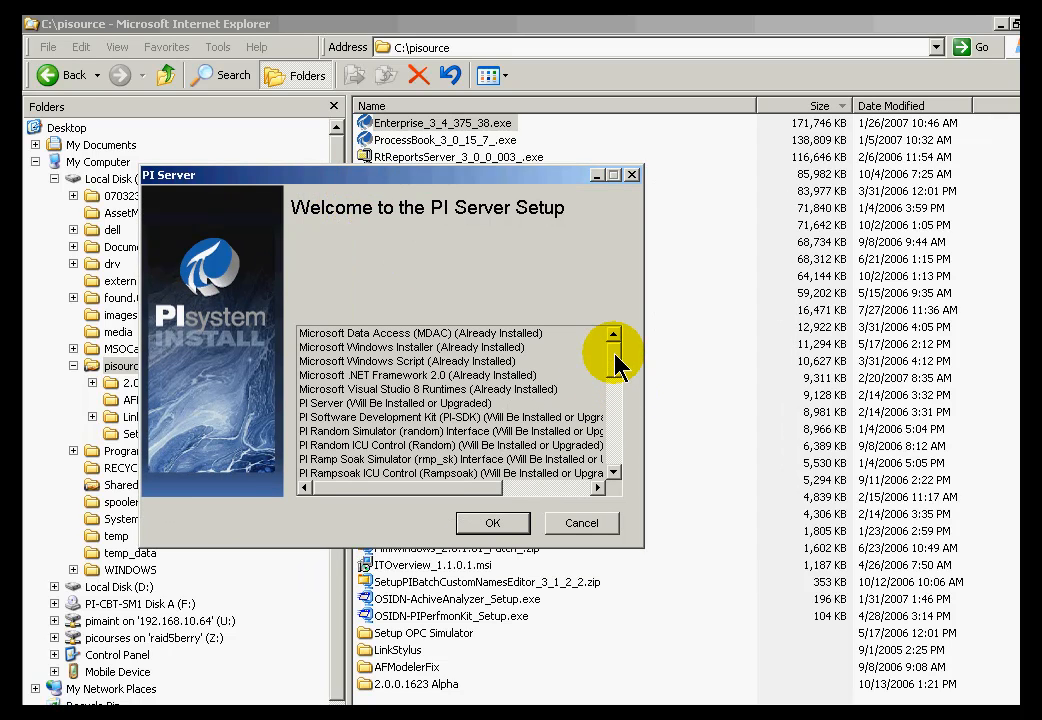
drag(621, 365, 619, 384)
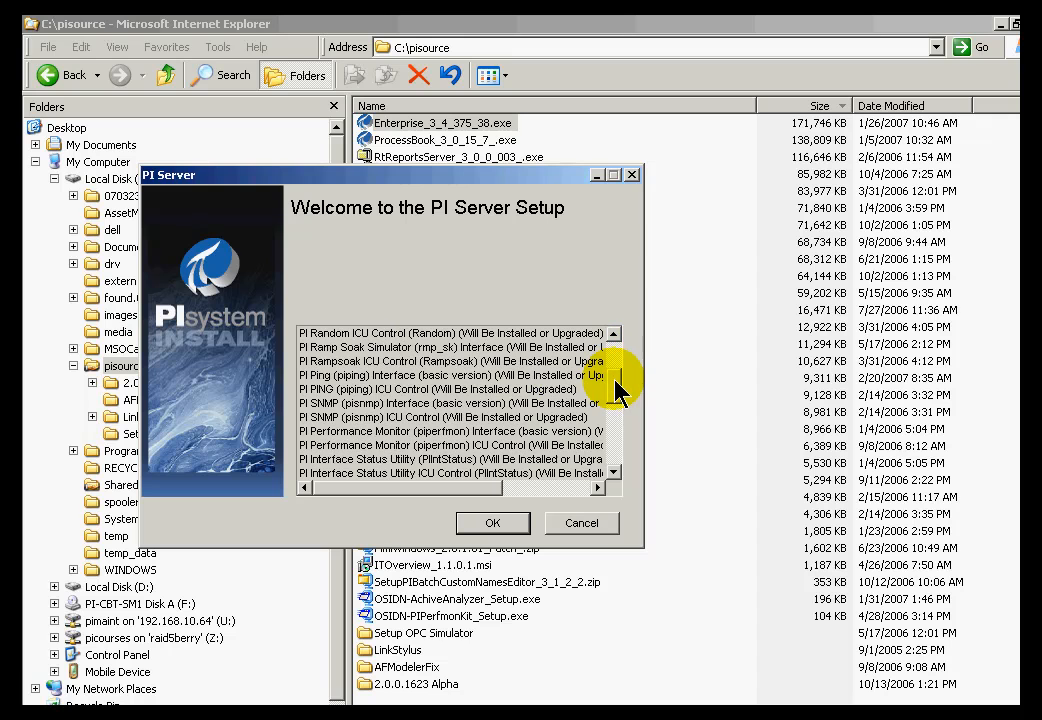
click(614, 460)
click(616, 458)
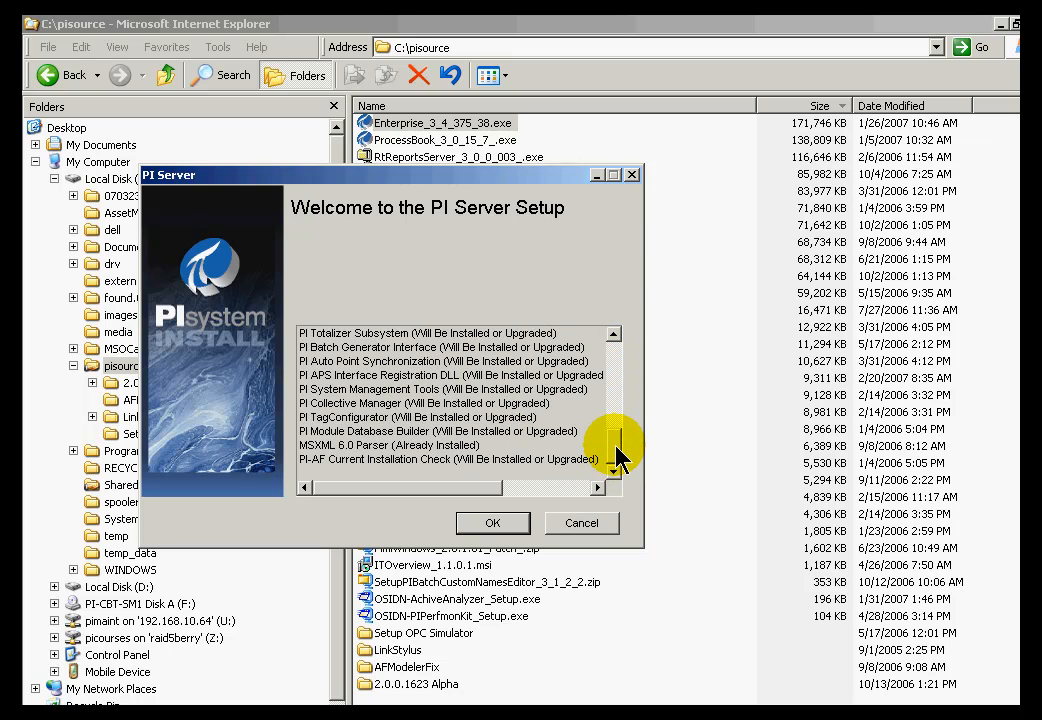
click(616, 344)
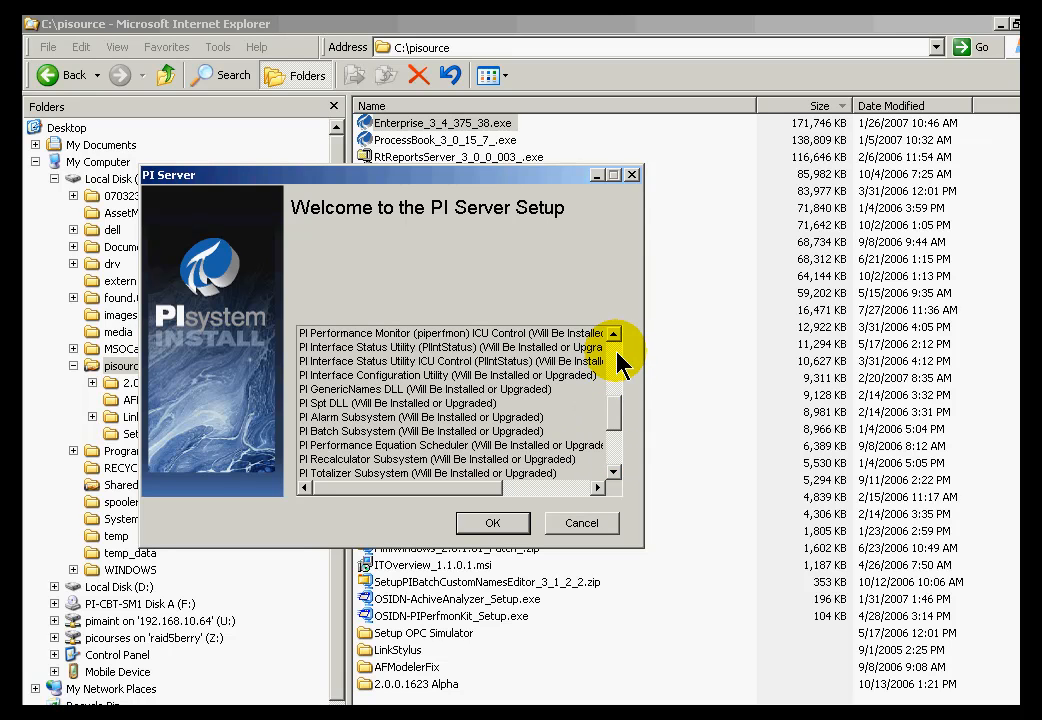
click(493, 524)
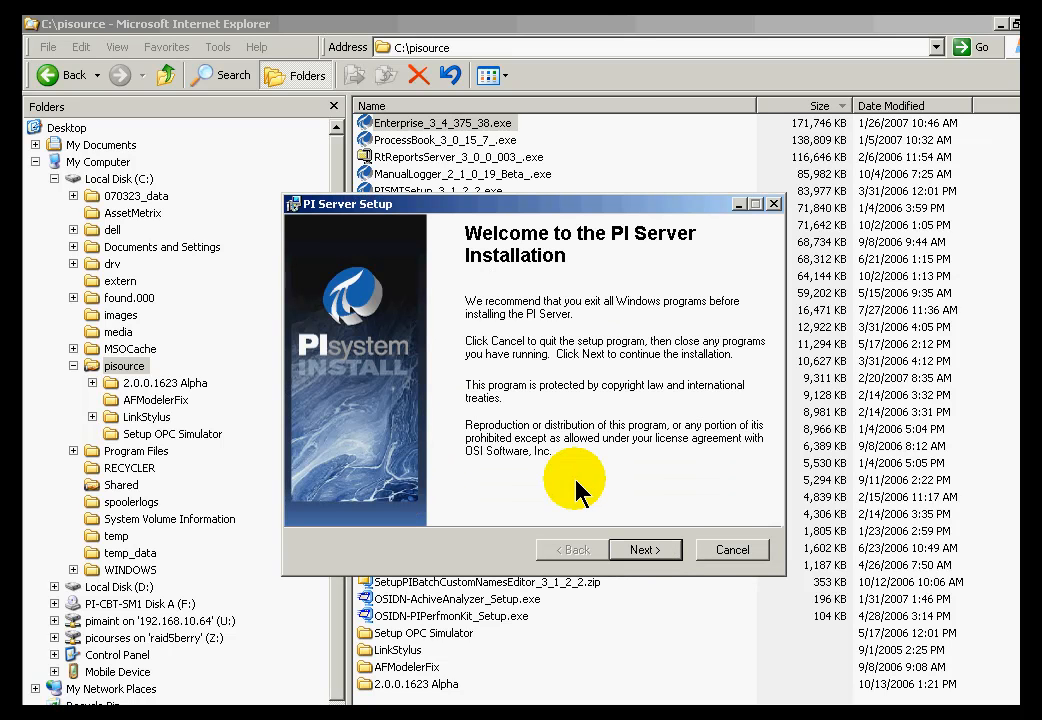
click(645, 552)
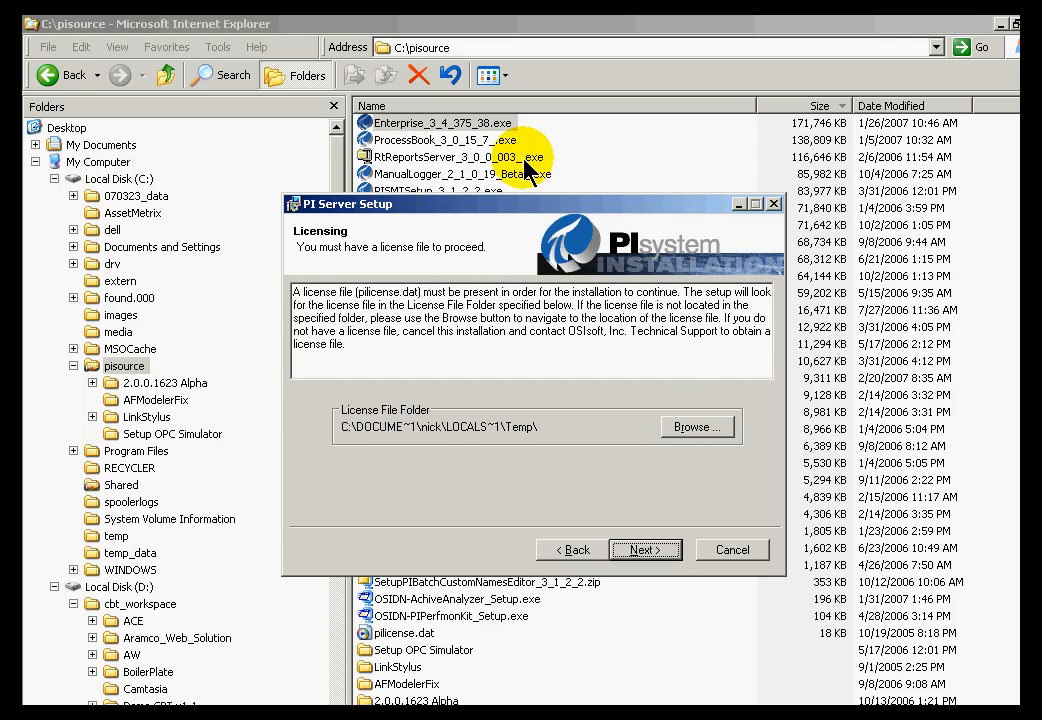
Point the license file folder to C:\pisource\ on drive C: and advance to User Information.
drag(577, 205, 733, 190)
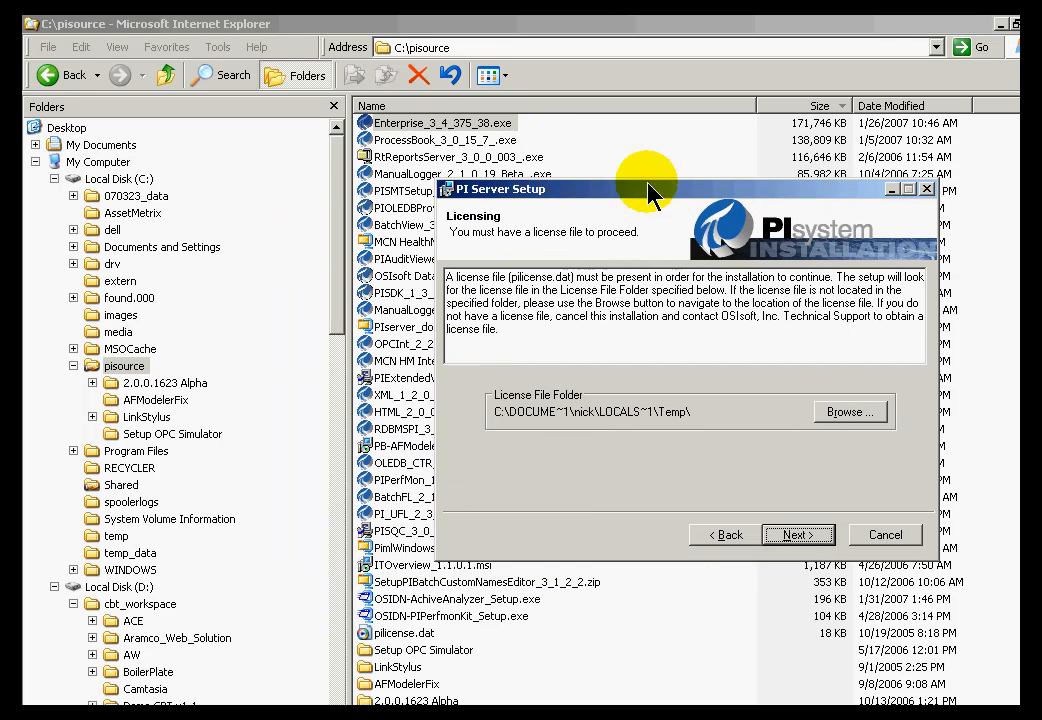
click(845, 412)
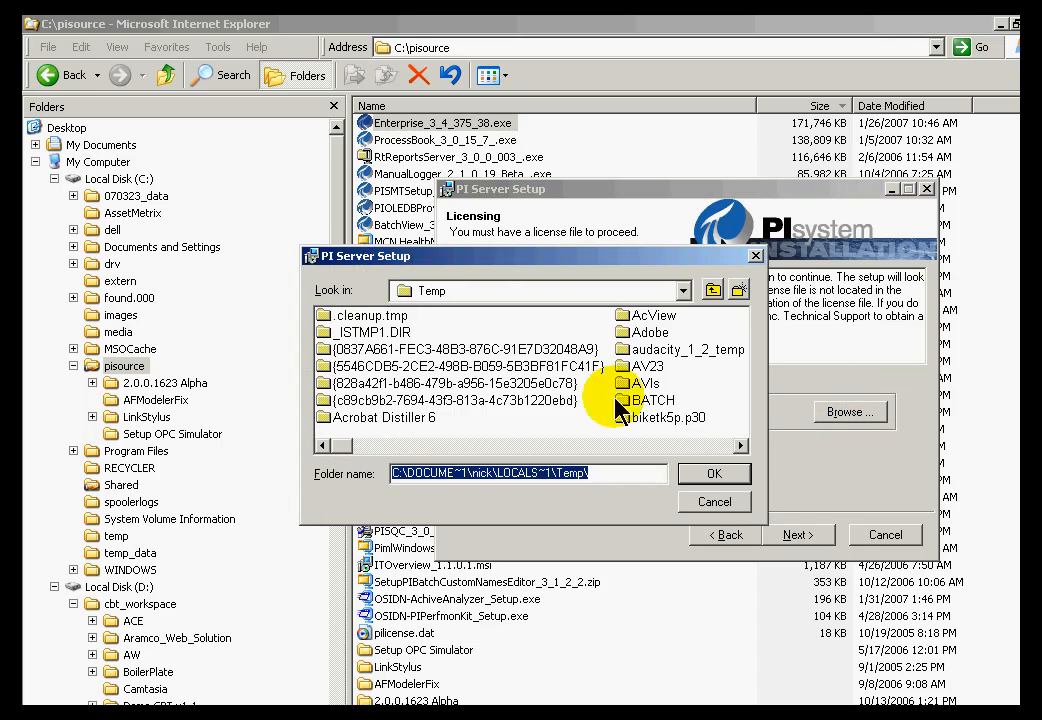
click(683, 290)
click(455, 314)
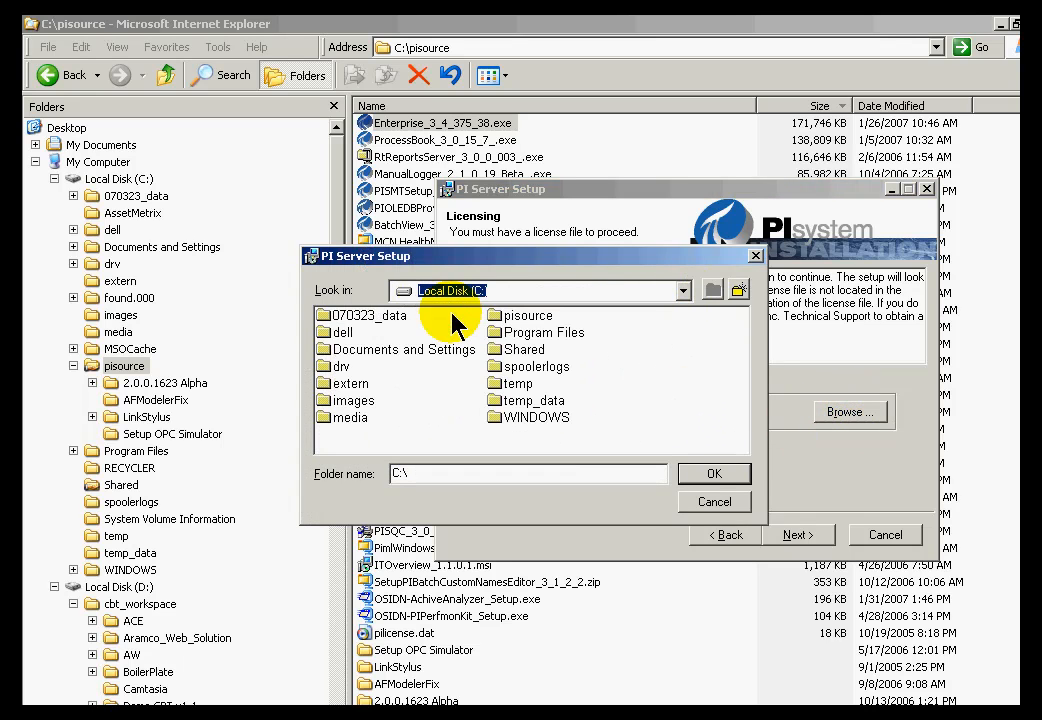
double_click(486, 317)
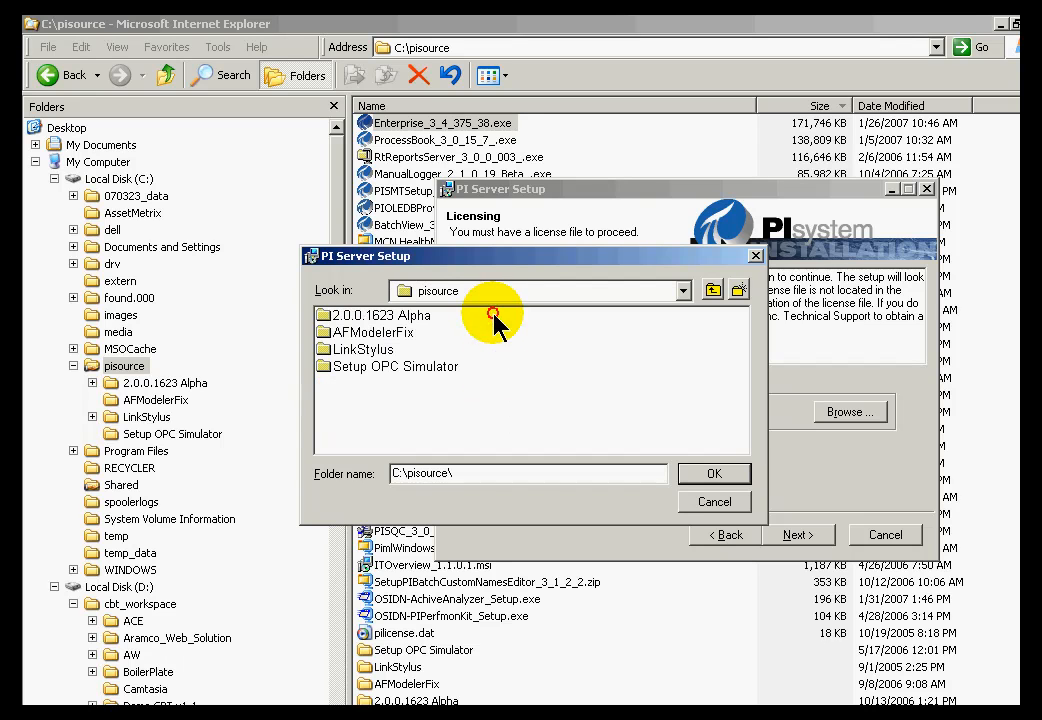
click(707, 472)
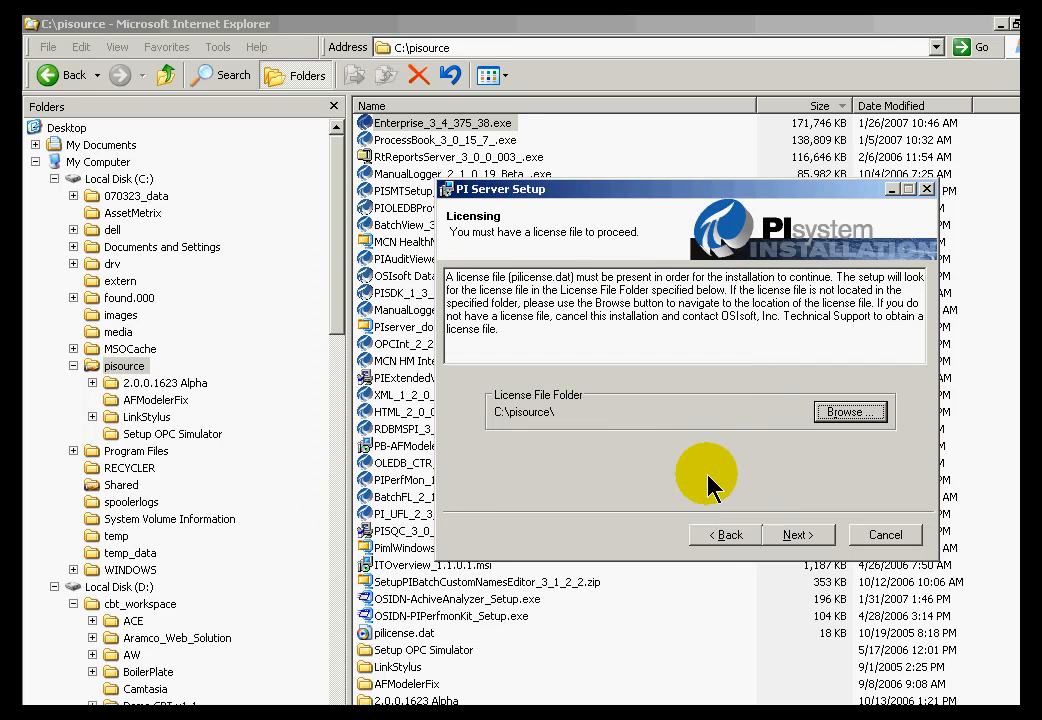
click(797, 537)
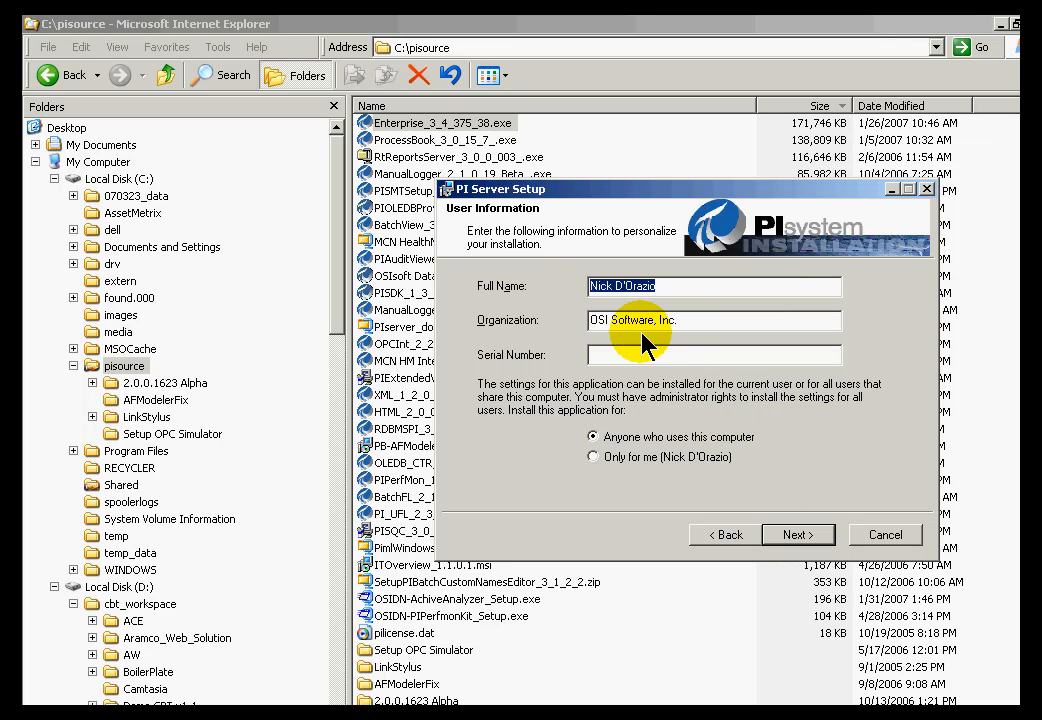
Enter 'Operations Area 1' as Full Name with a placeholder serial number, then advance.
text(O)
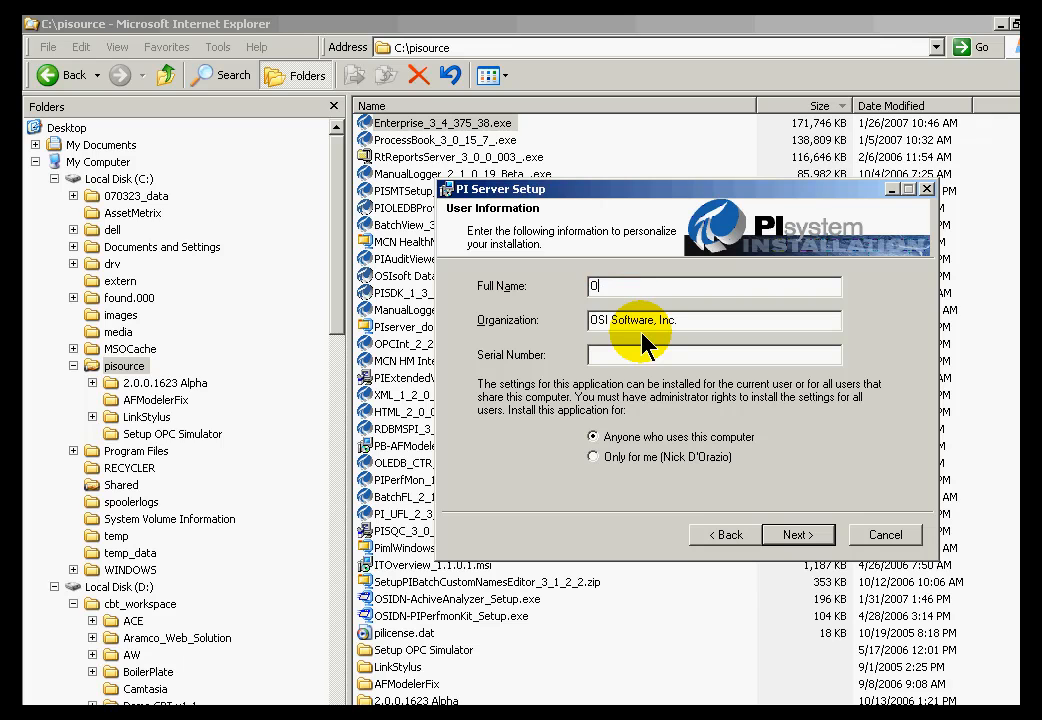
text(perations Area 1)
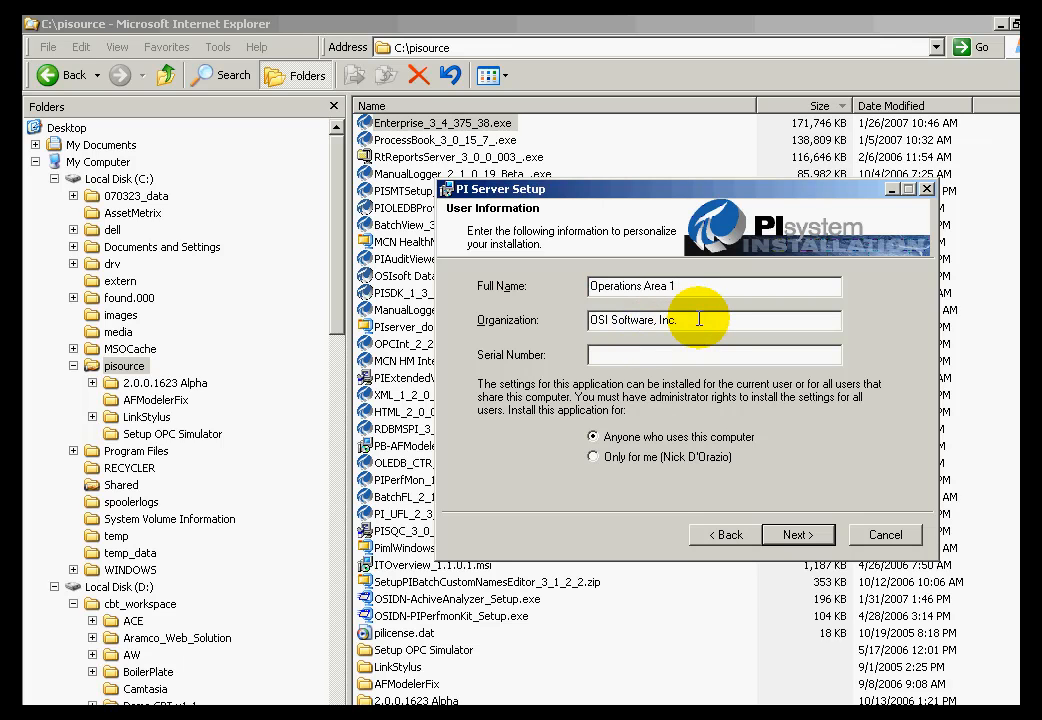
click(634, 357)
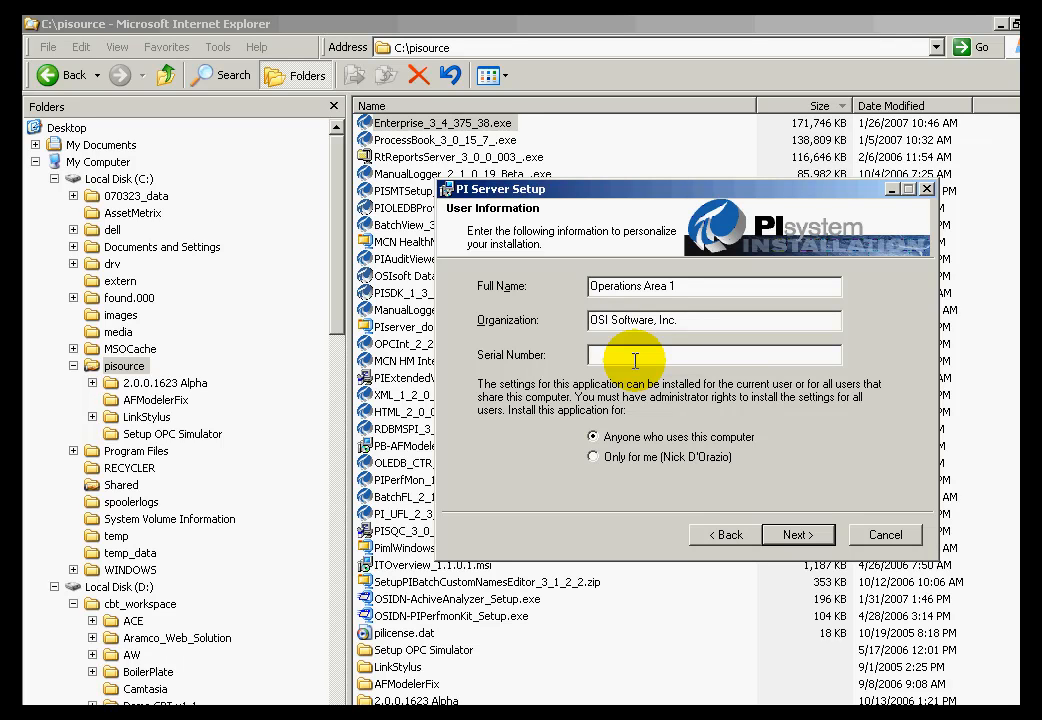
text(0)
click(798, 537)
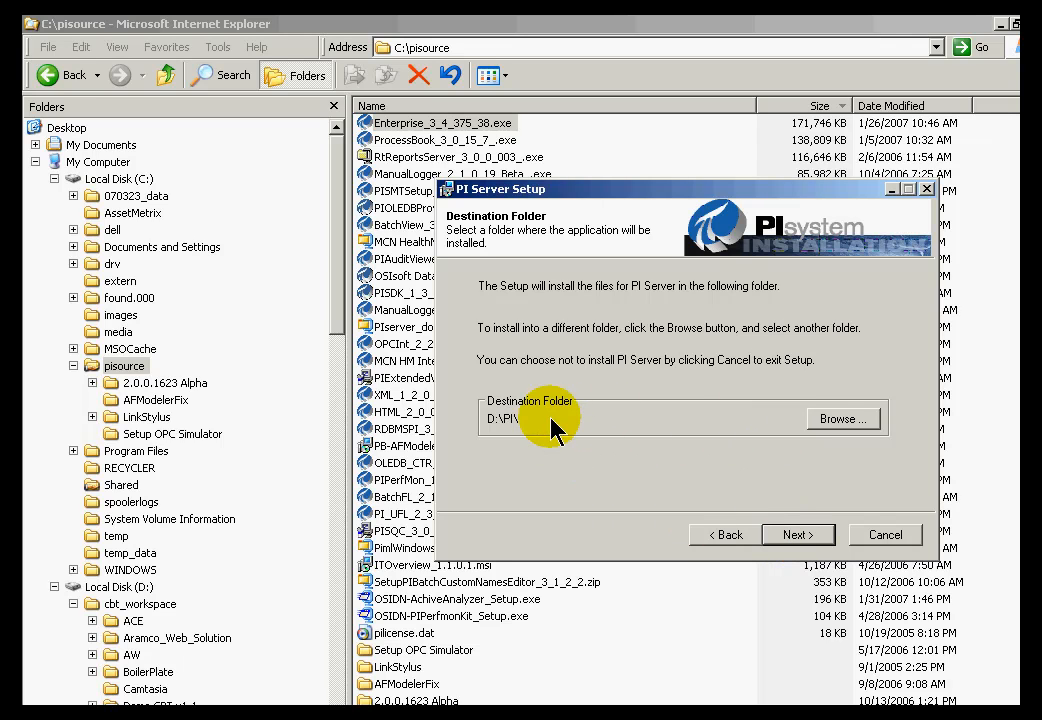
Change the installation folder to C:\PI\ and advance to Optional Features.
click(843, 422)
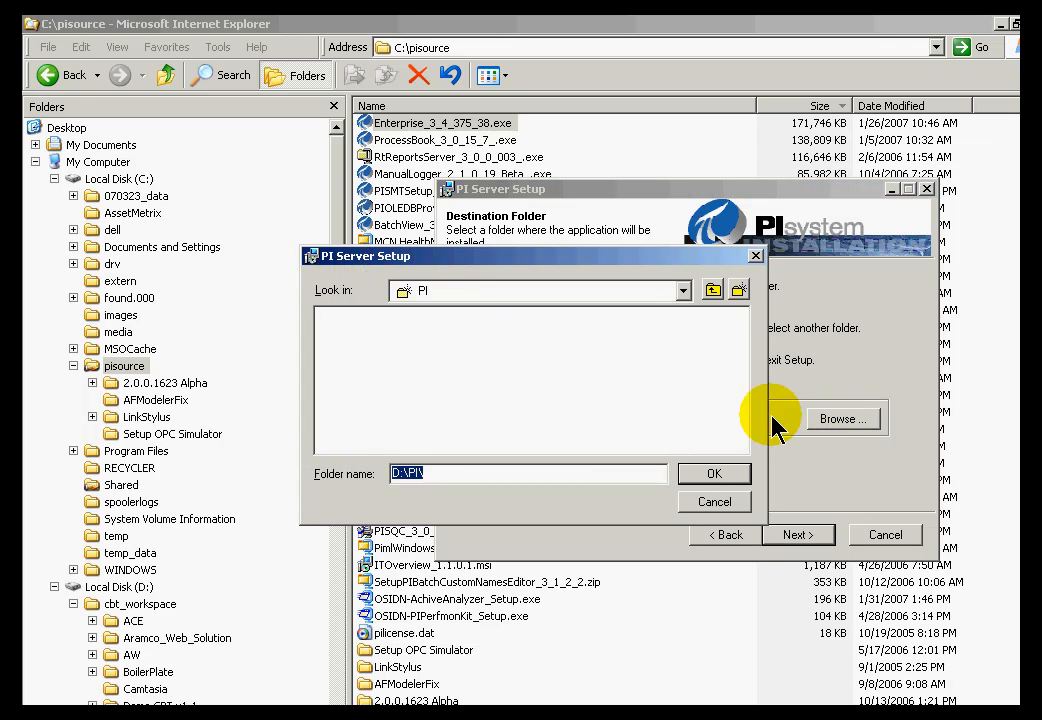
text(d:\PI\)
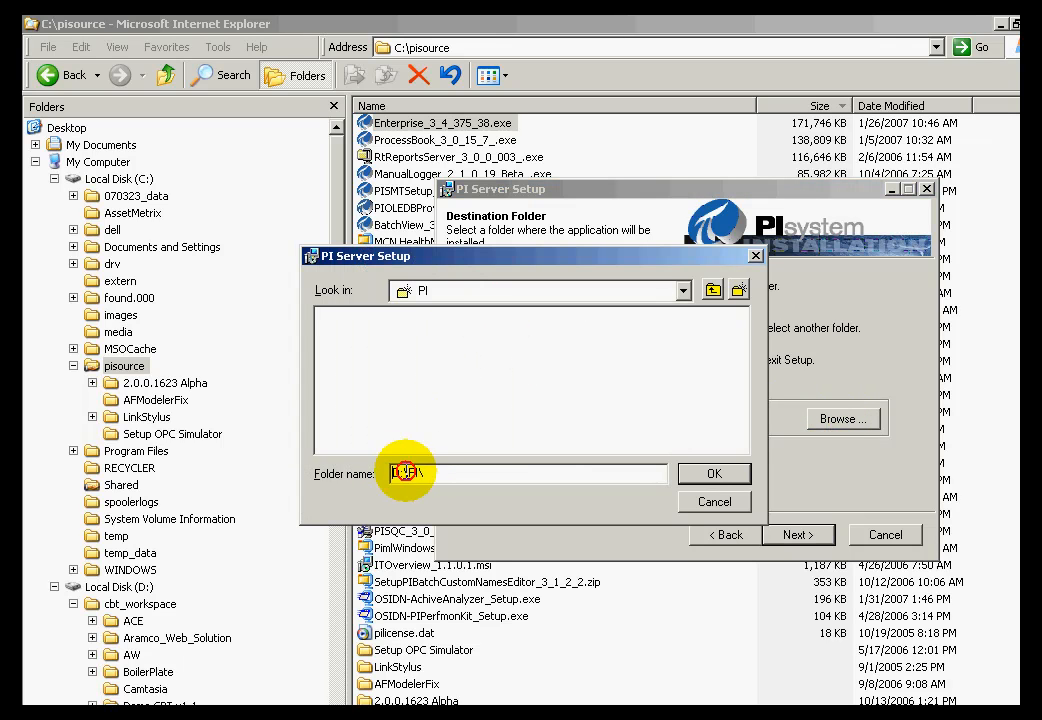
click(718, 476)
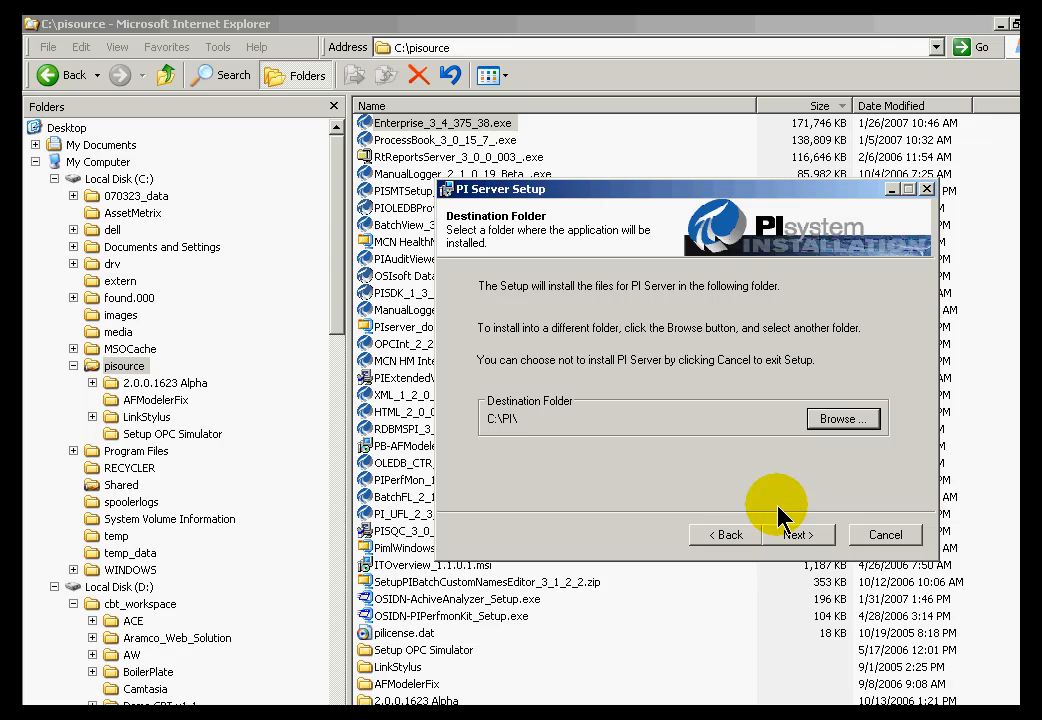
click(789, 538)
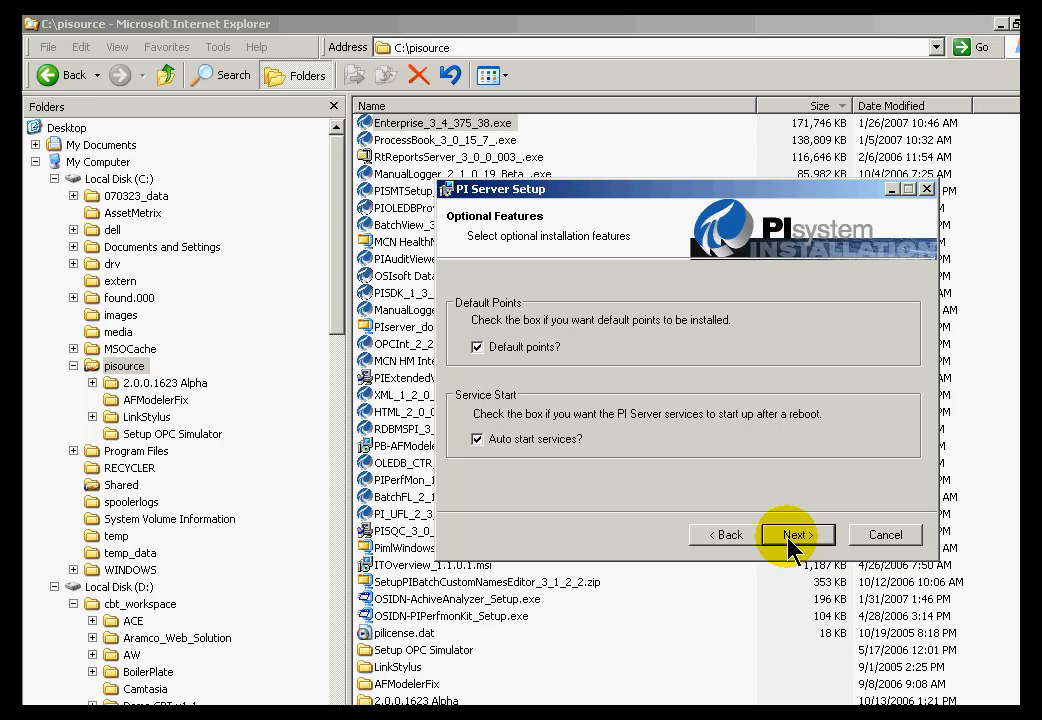
Bring up the Windows Run box, leaving default points and auto-start services checked.
key(super)
Launch Notepad and jot the point names Sinusoid, cdt158 and cdm158 on separate lines.
text(rnotepad)
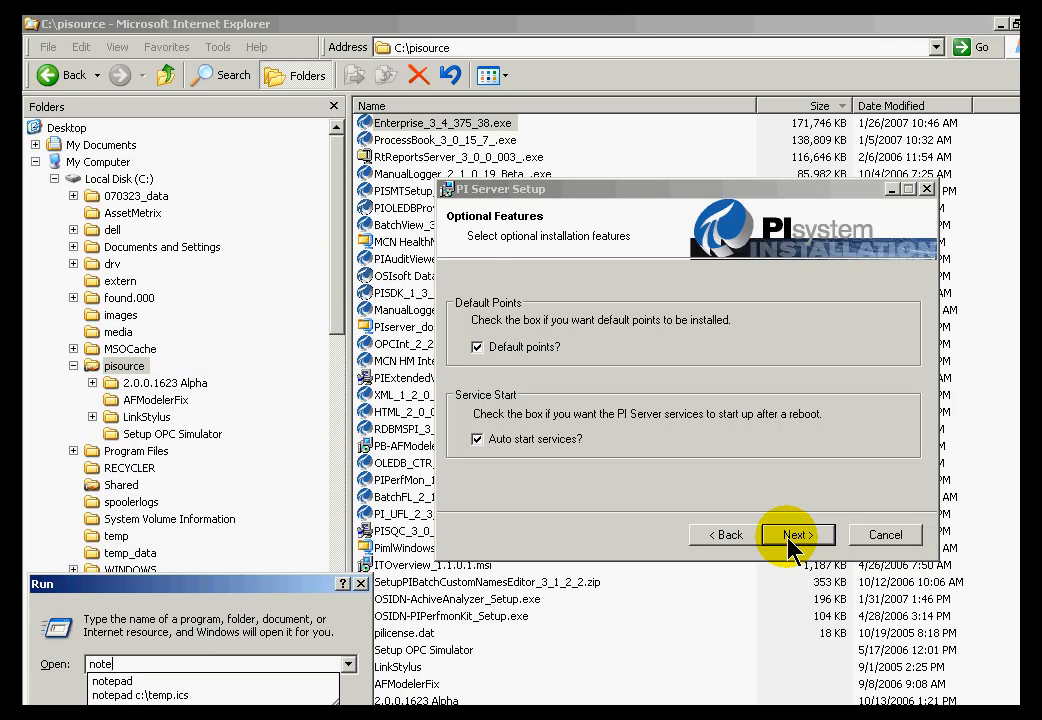
key(Return)
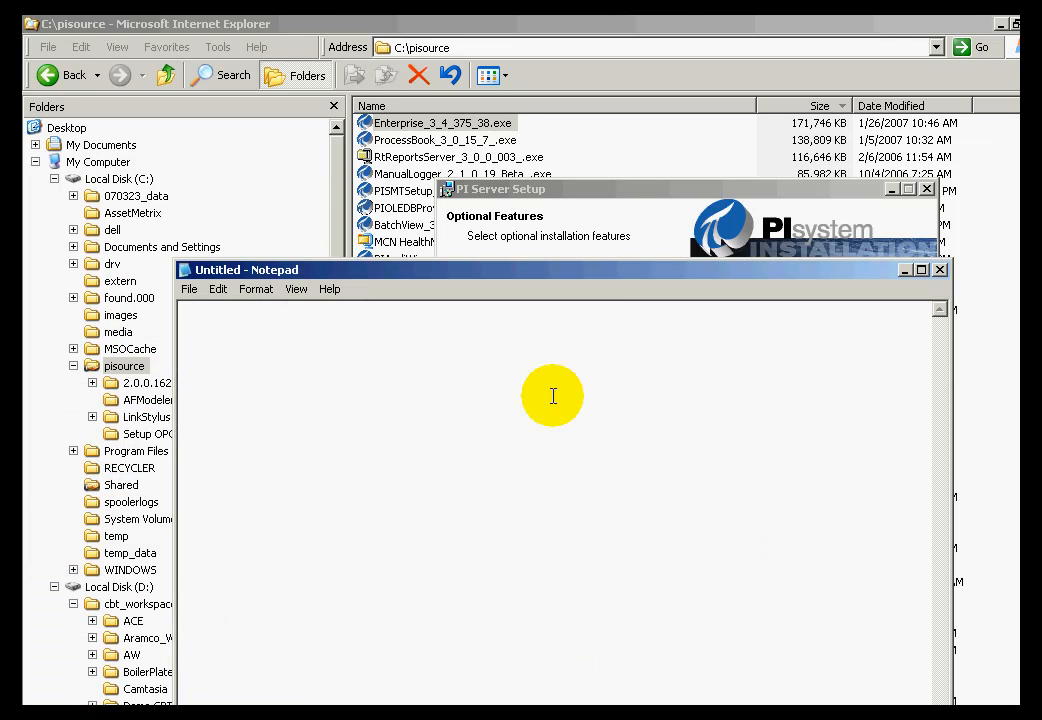
text(Sinusoid)
key(Return)
text(cdt158)
key(Return)
text(cdm158)
key(Return)
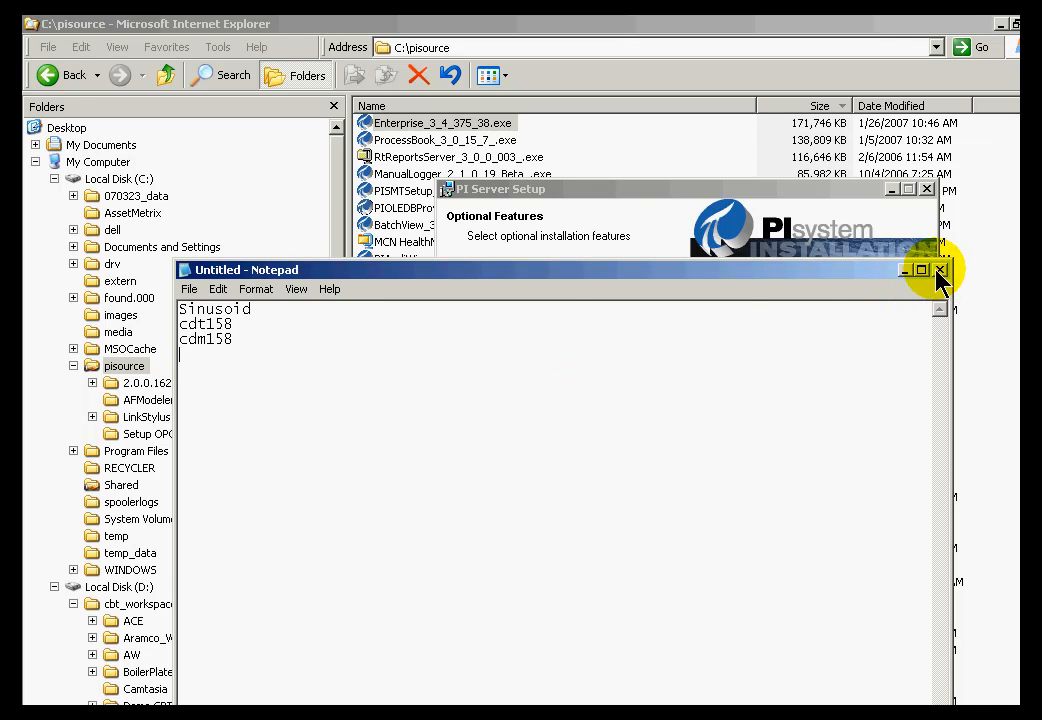
Select the three point names, then close Notepad without saving.
drag(263, 344, 130, 290)
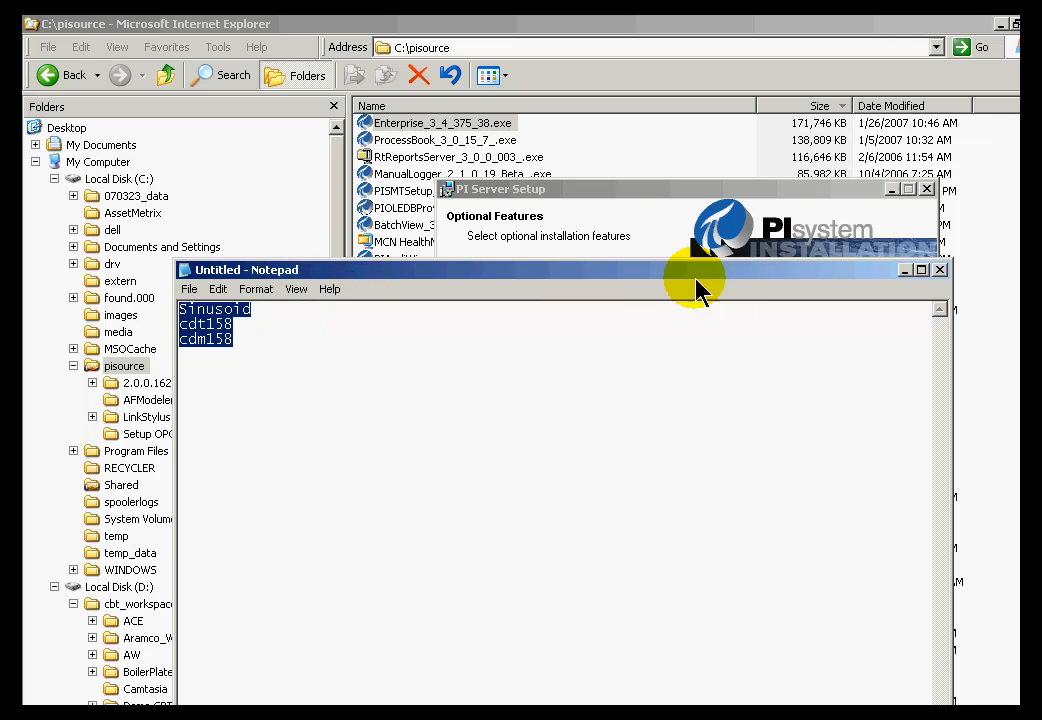
click(942, 270)
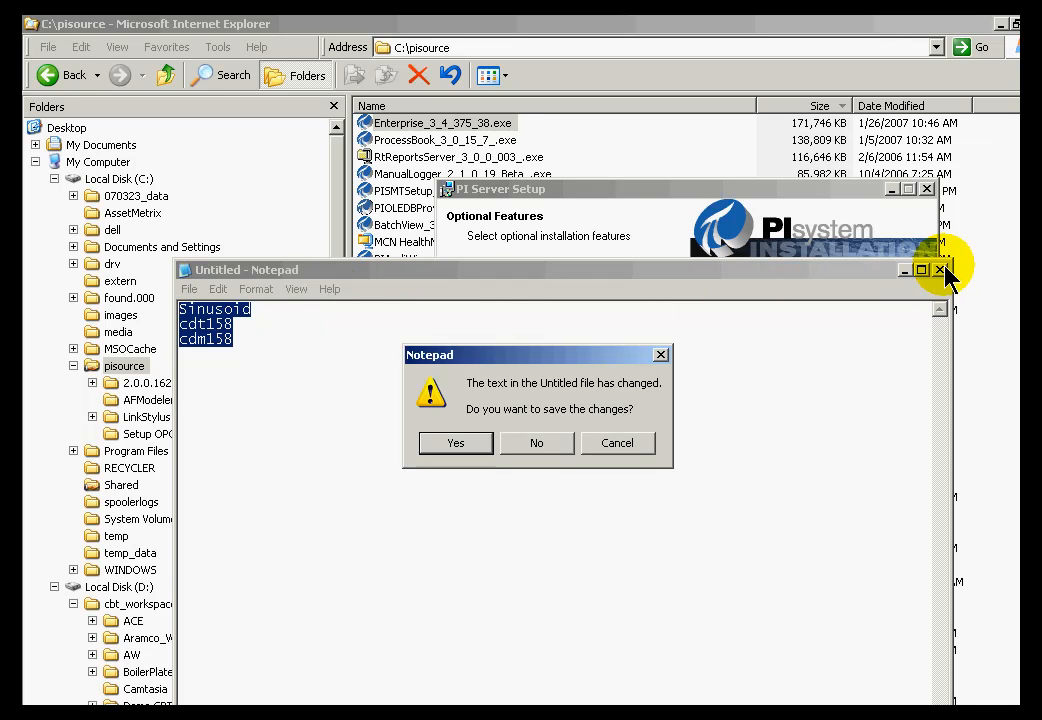
click(538, 443)
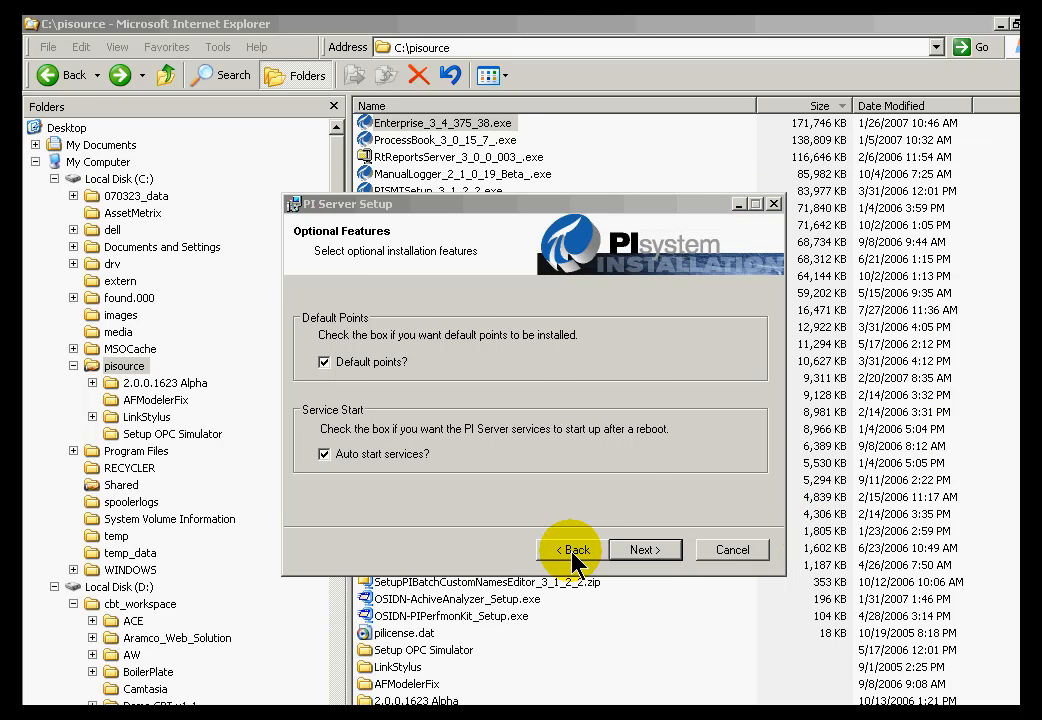
Return from Optional Features to the Destination Folder page.
click(575, 552)
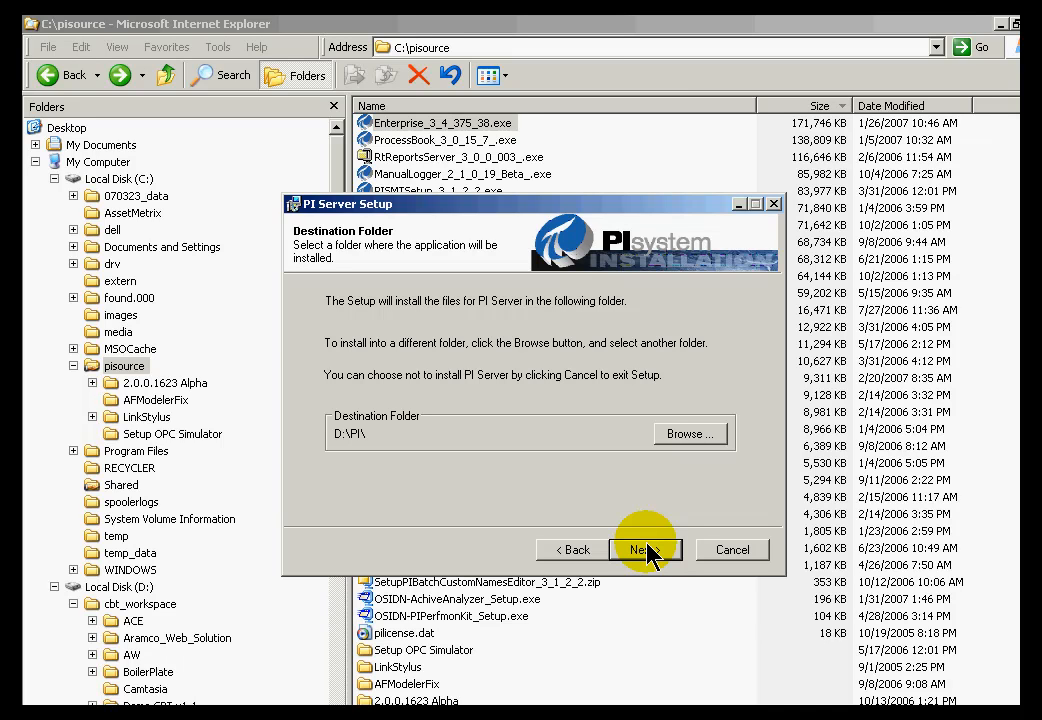
click(258, 349)
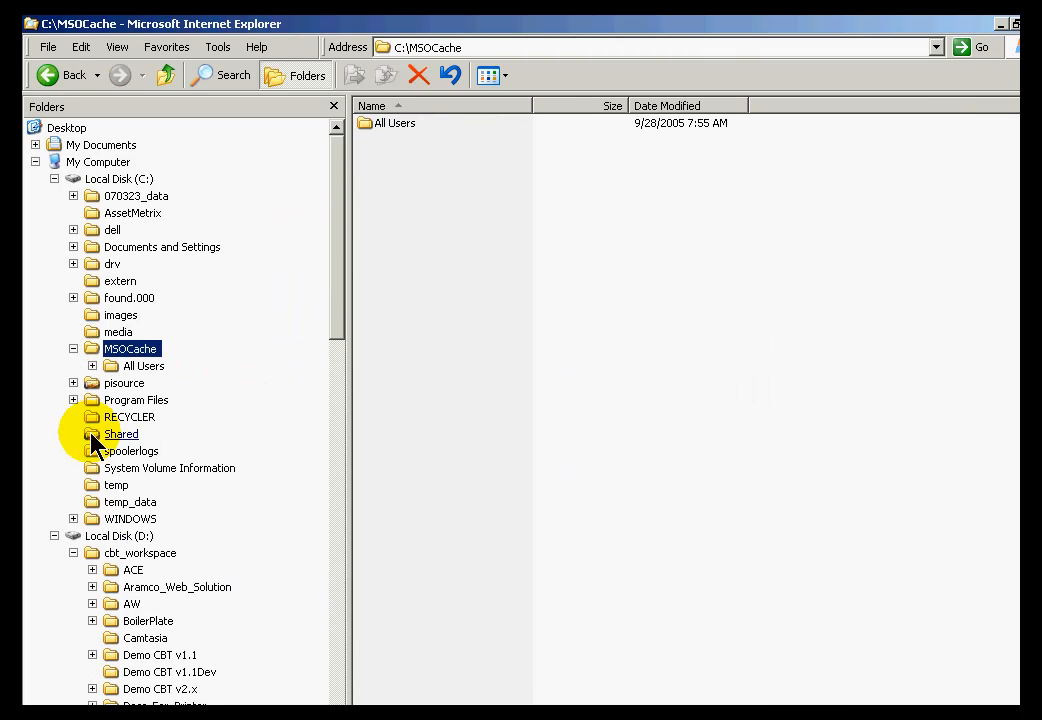
Expand Program Files in the Folders tree and select the PIPC folder.
click(74, 400)
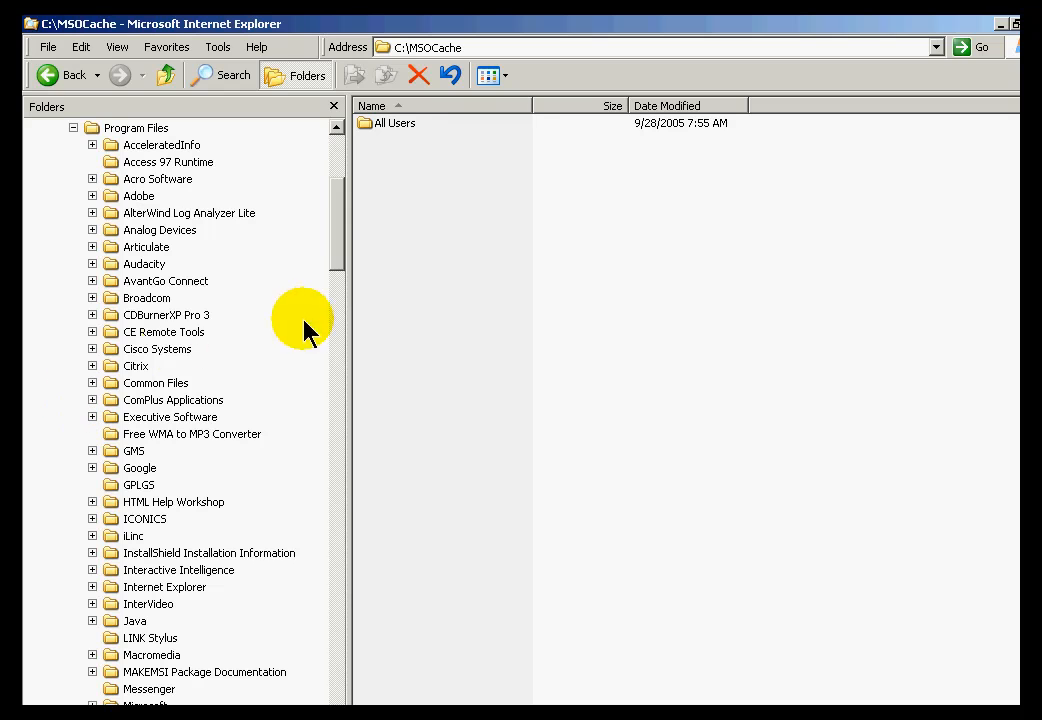
click(334, 599)
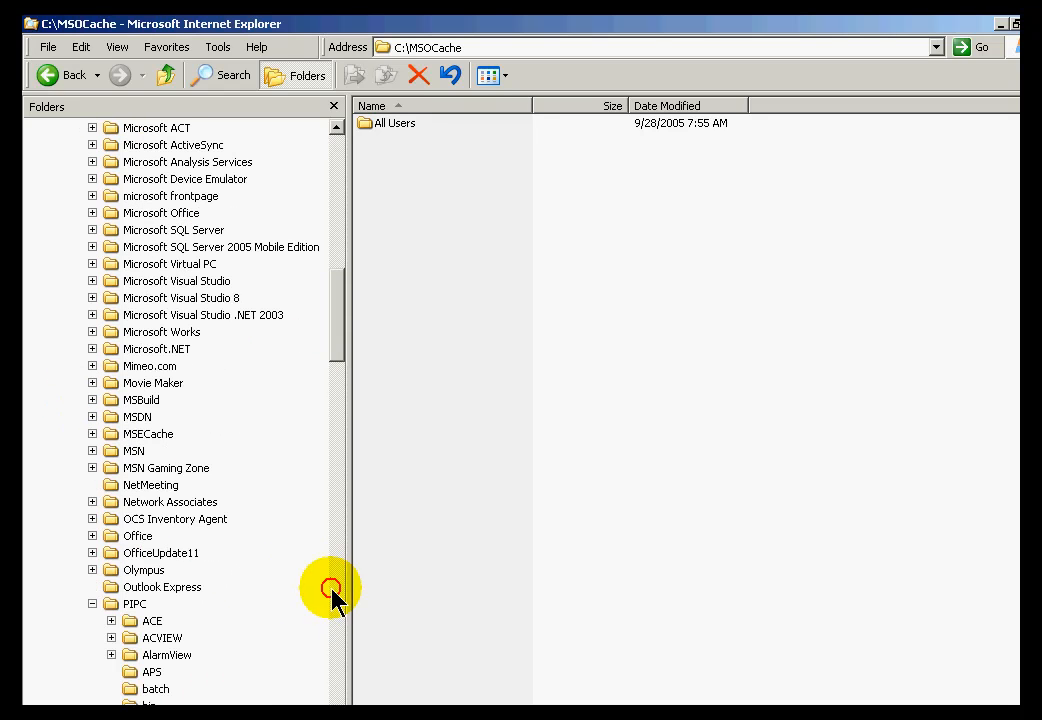
click(137, 605)
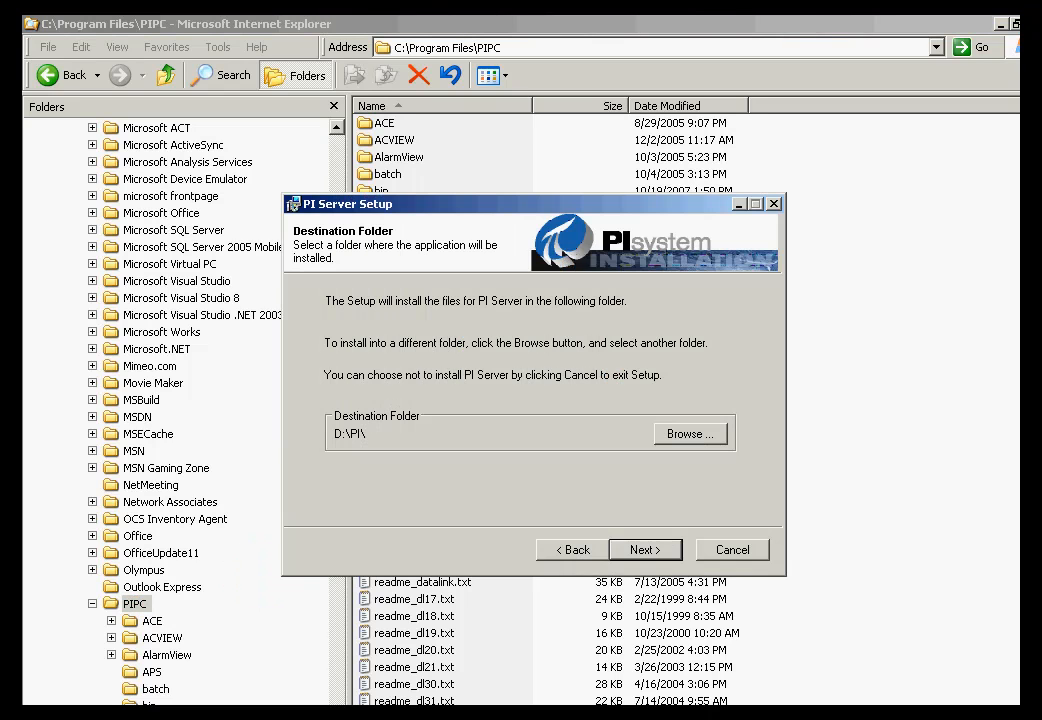
Keep D:\PI\ as install folder and the default optional features, reaching Default Archive Information.
click(643, 551)
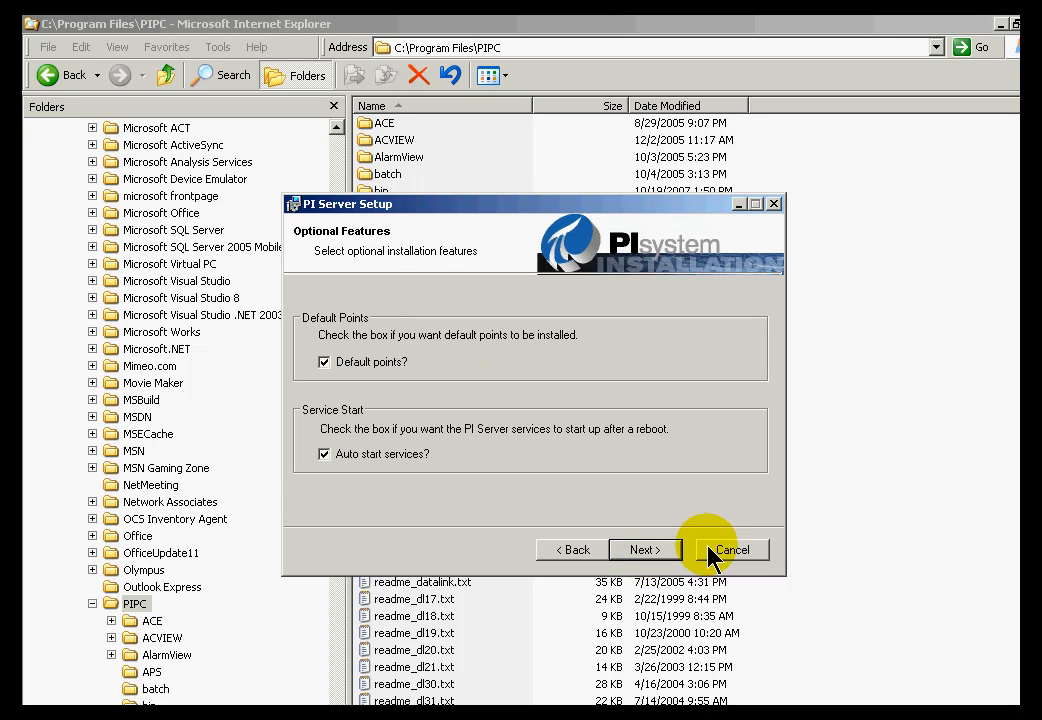
click(658, 550)
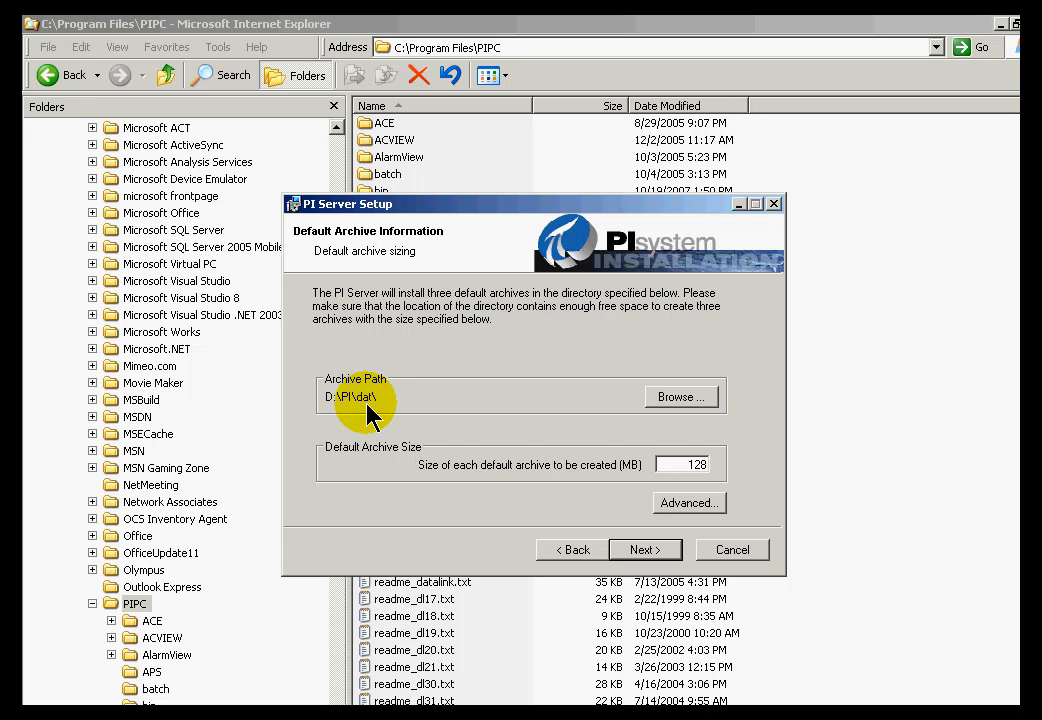
Keep archive path D:\PI\dat\ and 128 MB archive size, then switch to the OSIsoft Tech Support site.
click(680, 398)
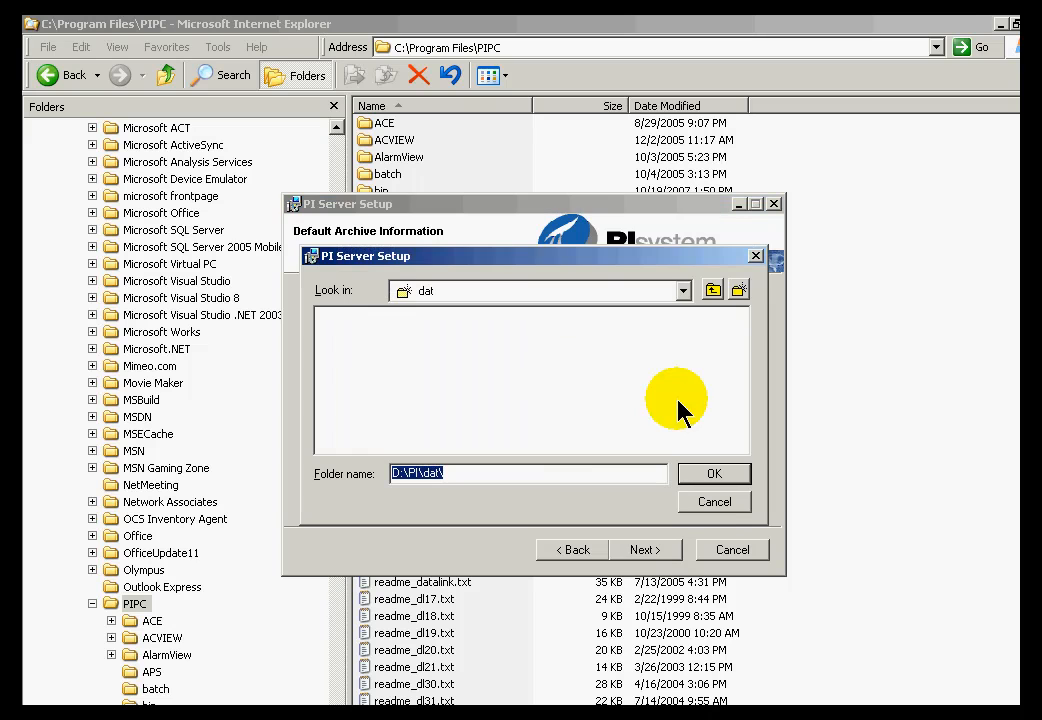
click(716, 502)
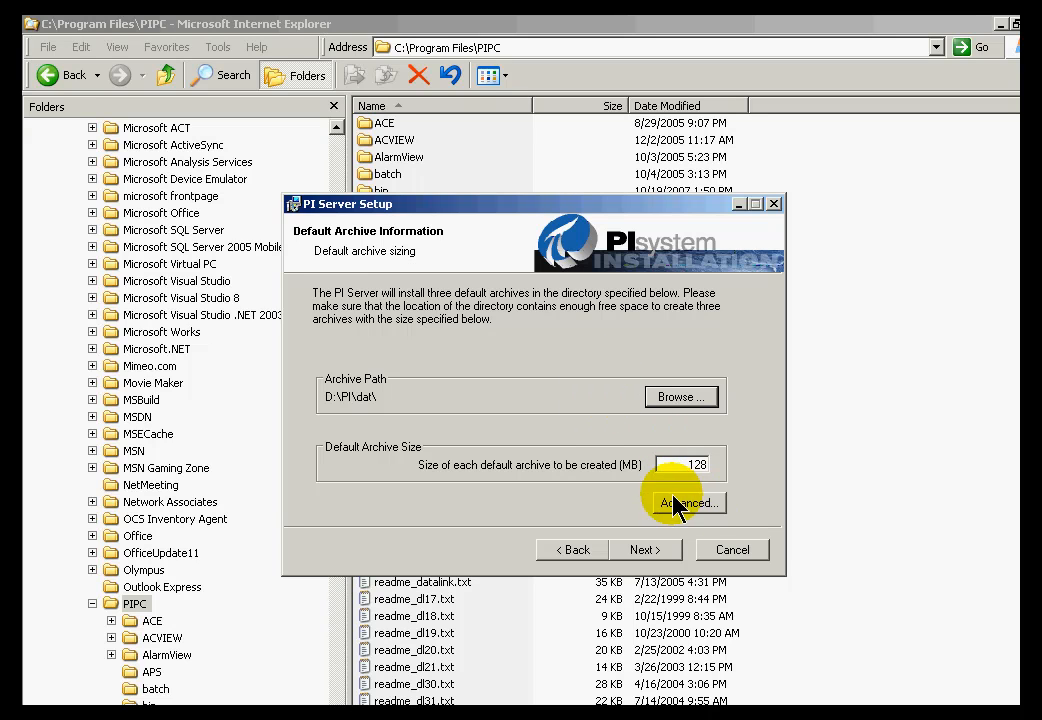
double_click(695, 465)
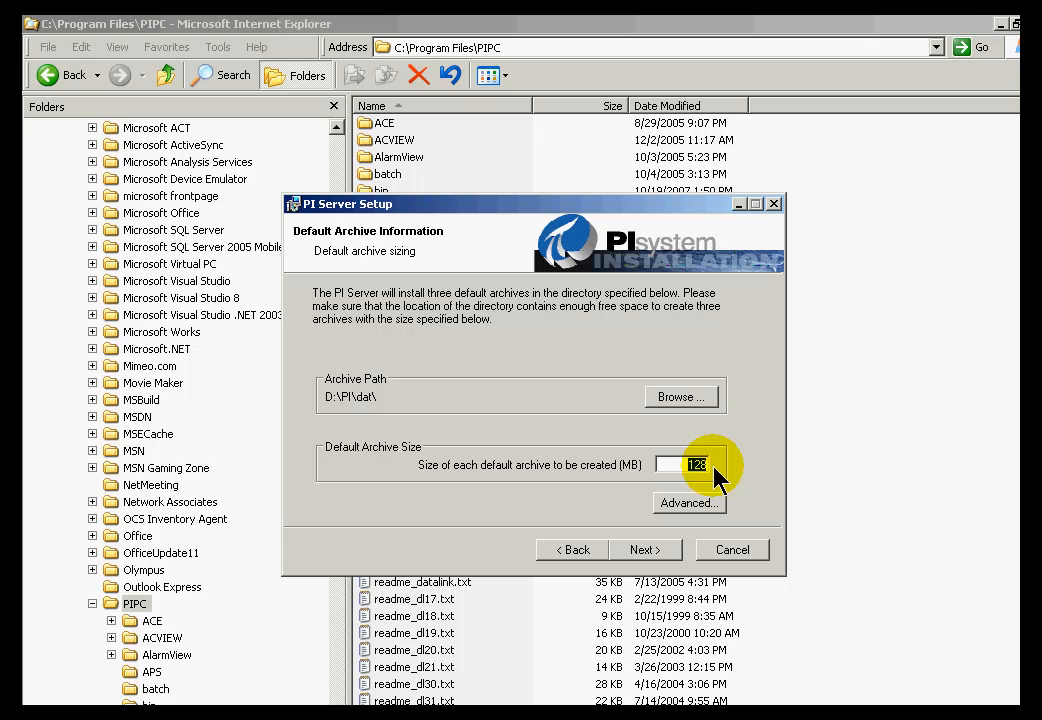
key(alt+Tab)
key(Tab)
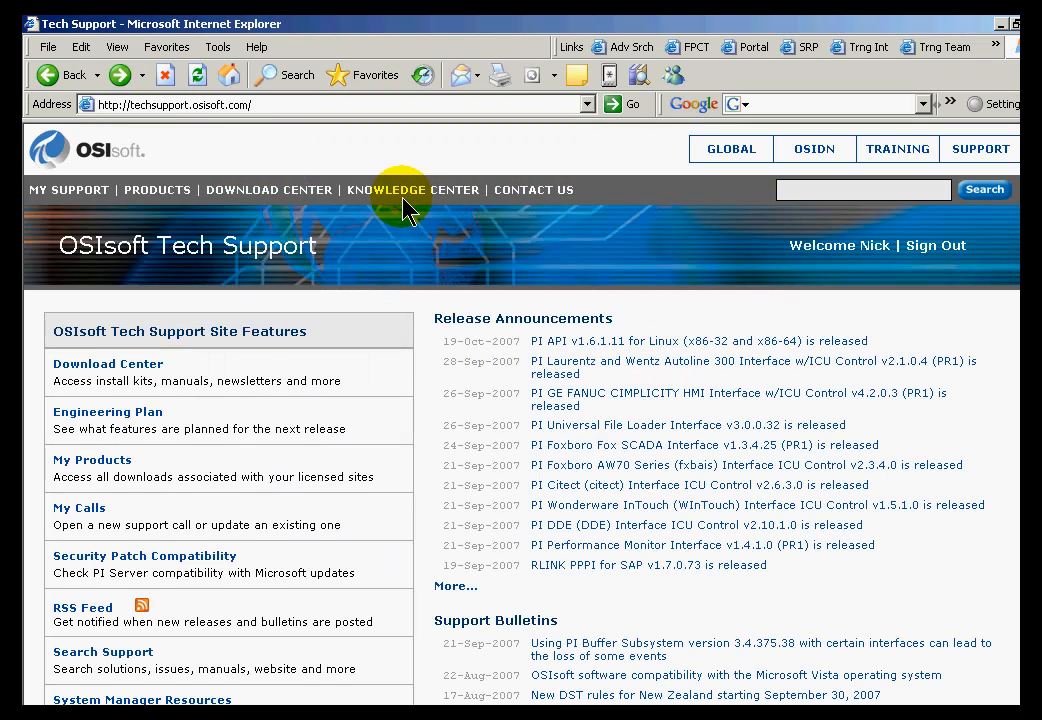
Read the Knowledge Center Archive Sizing article's 10–100 KB guideline, then return to PI Server Setup.
mouse_move(420, 190)
click(411, 254)
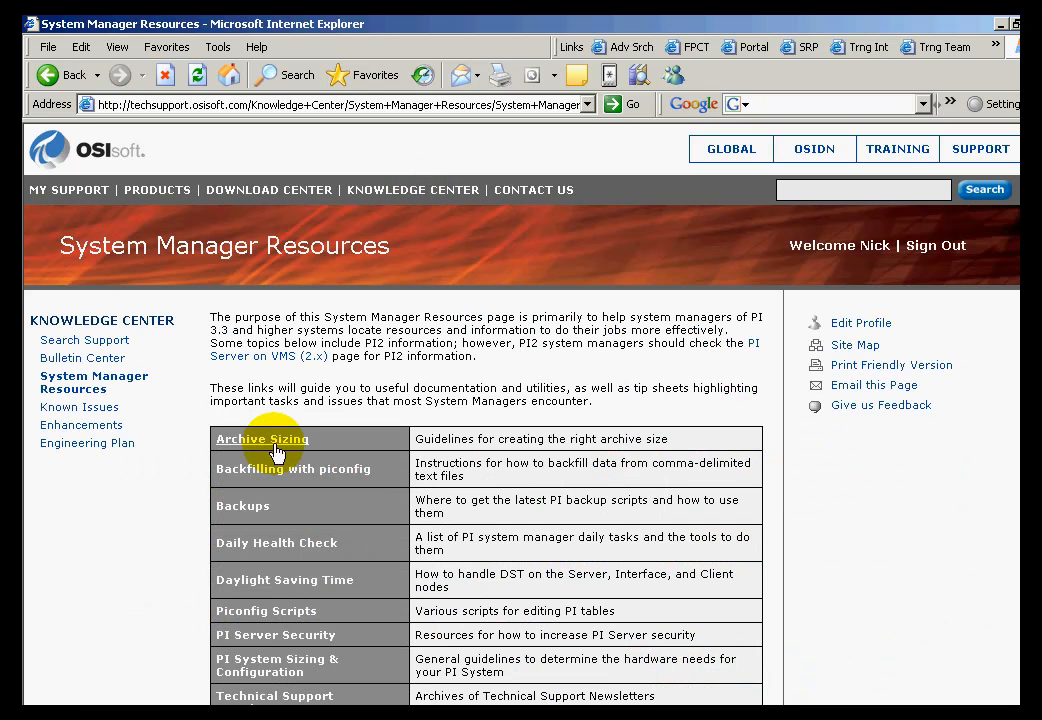
click(274, 445)
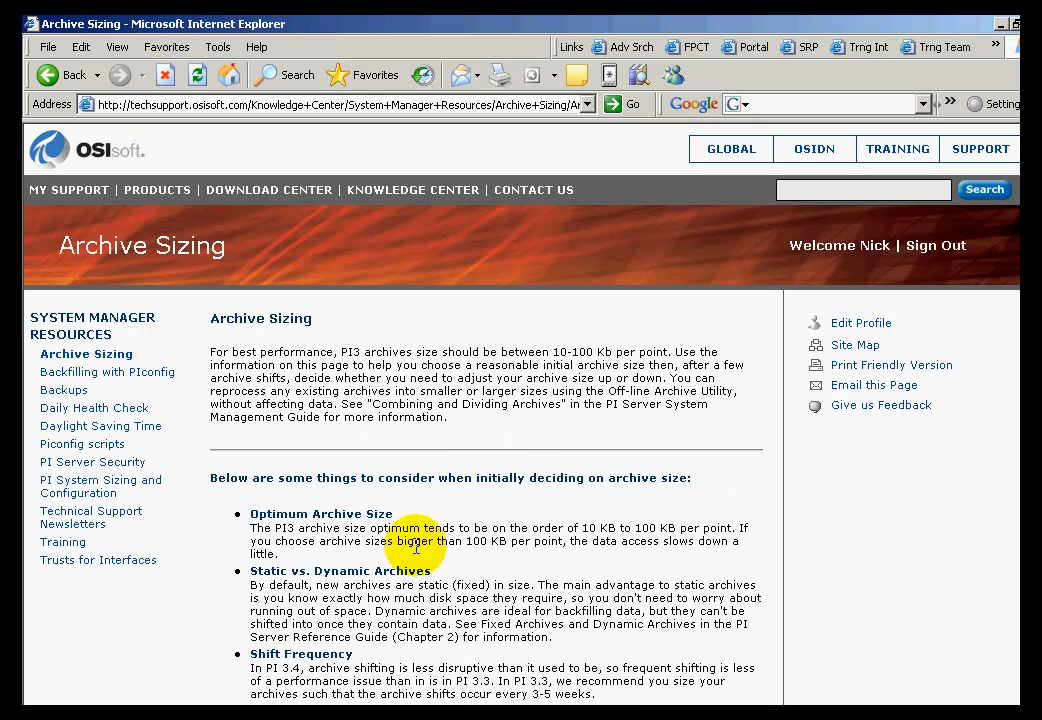
drag(579, 533, 683, 535)
click(696, 526)
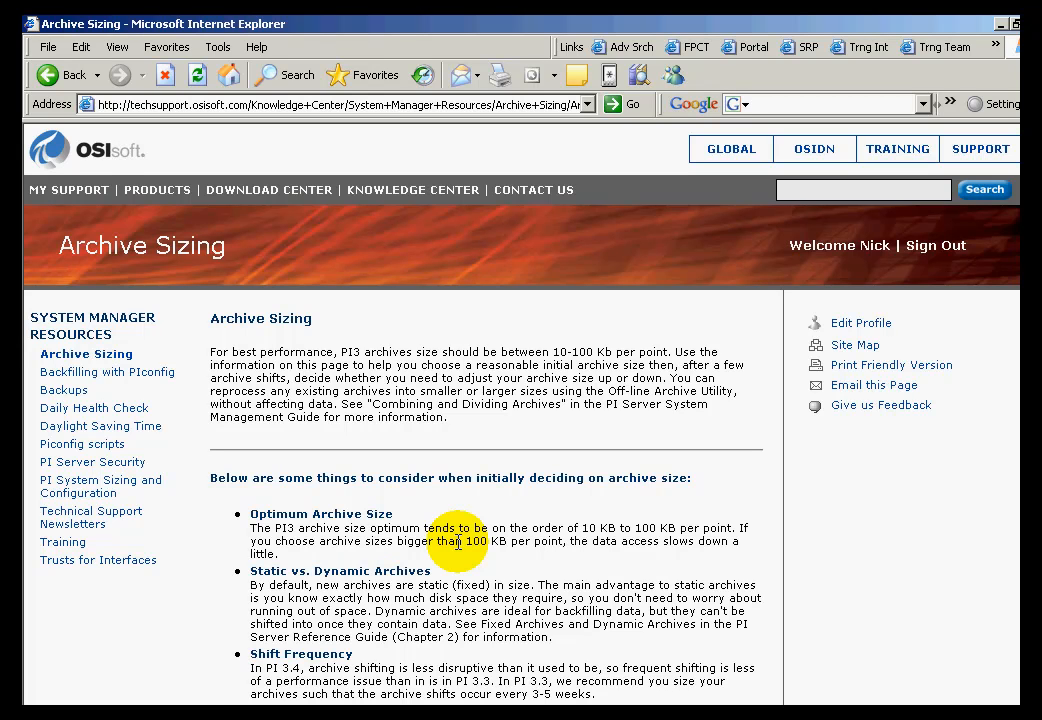
key(alt+Tab)
key(alt+Tab)
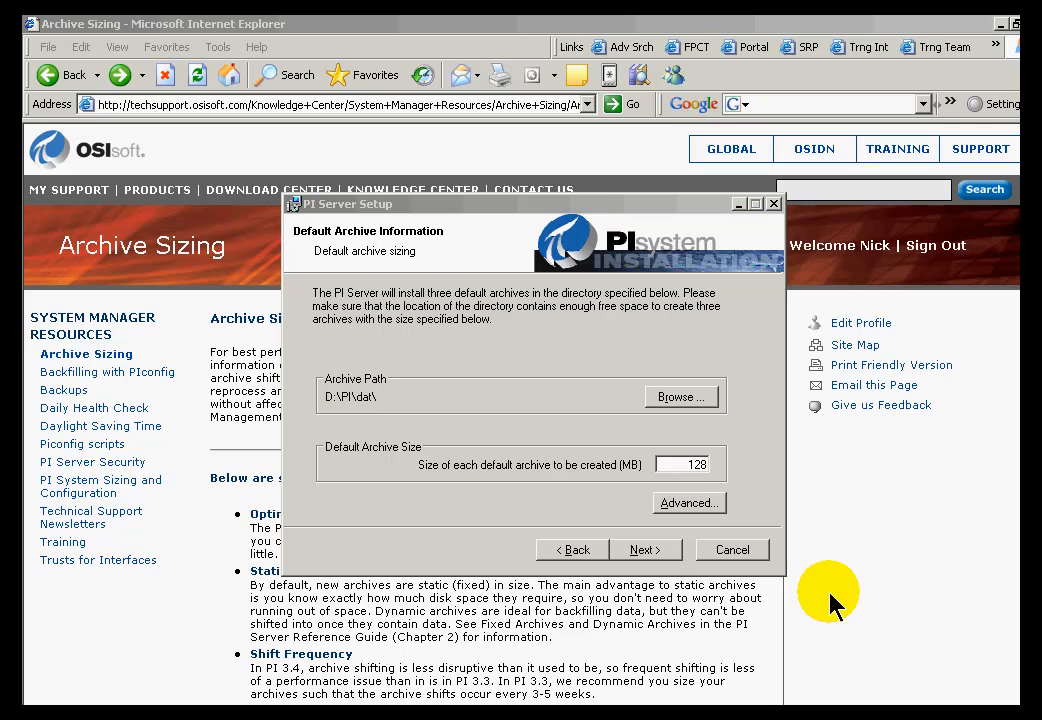
Open the Advanced event queue settings, which propose D:\PI\dat\, a 64 MB queue and 1024 KB pages.
click(685, 510)
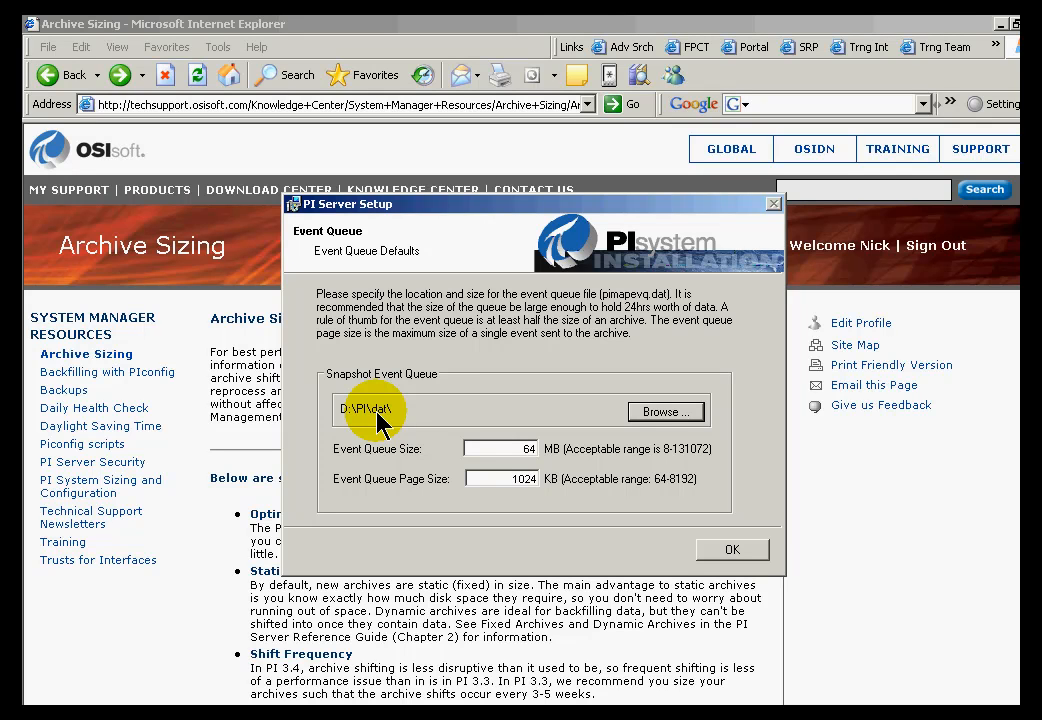
Accept the event queue at D:\PI\dat\ with 64 MB queue size and 1024 KB page size.
click(660, 413)
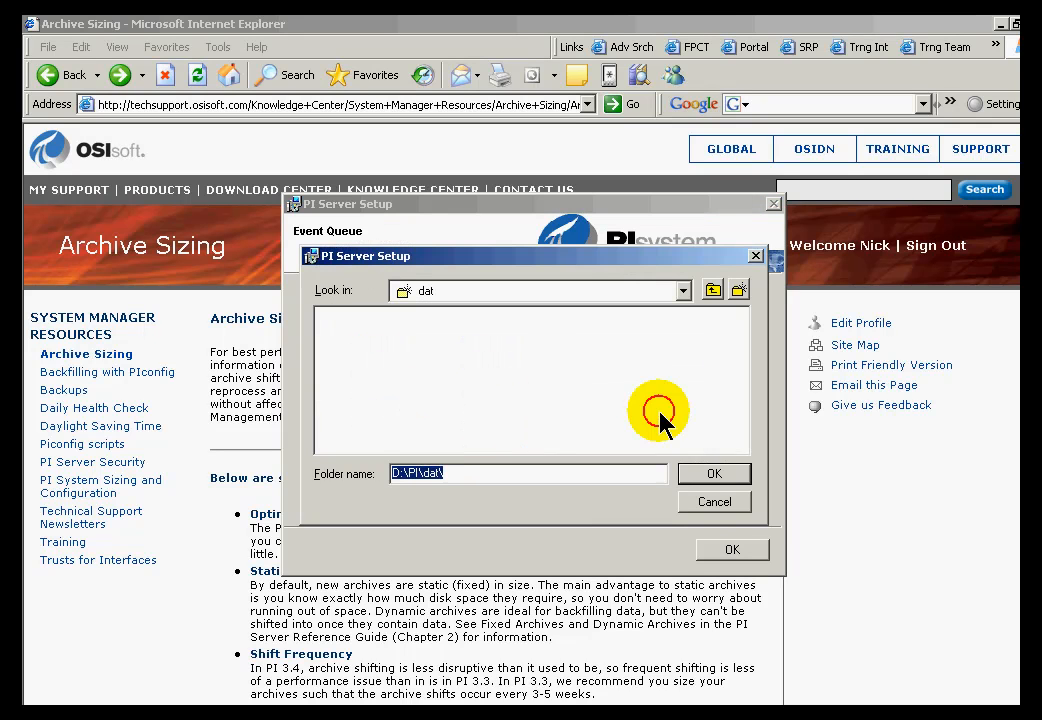
click(717, 512)
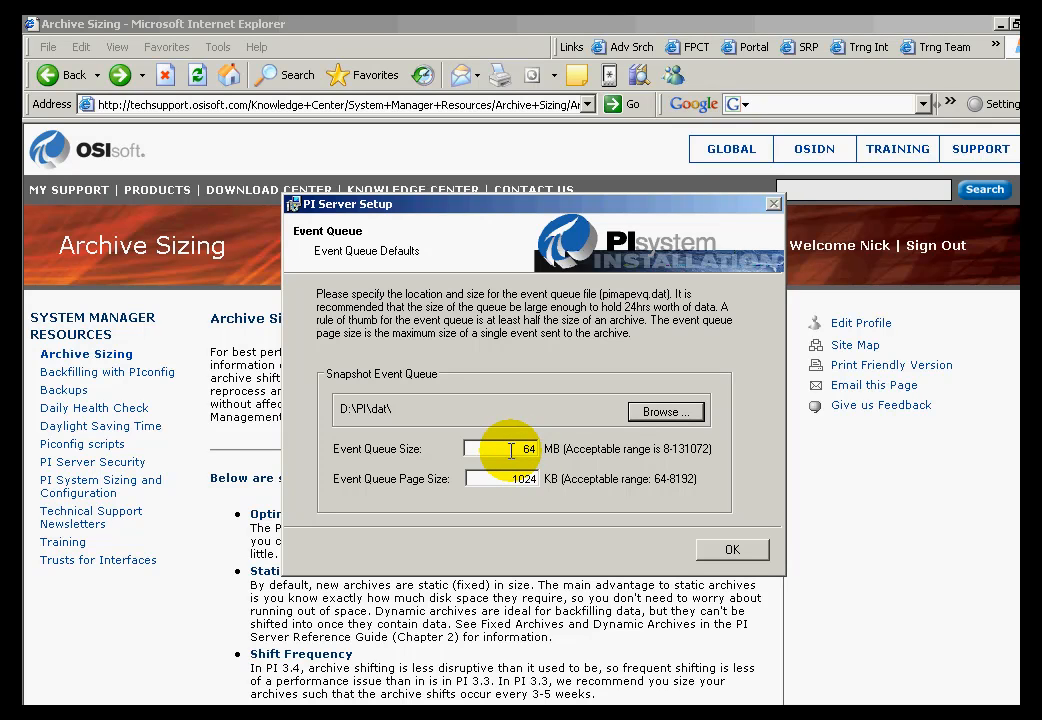
drag(511, 451, 530, 449)
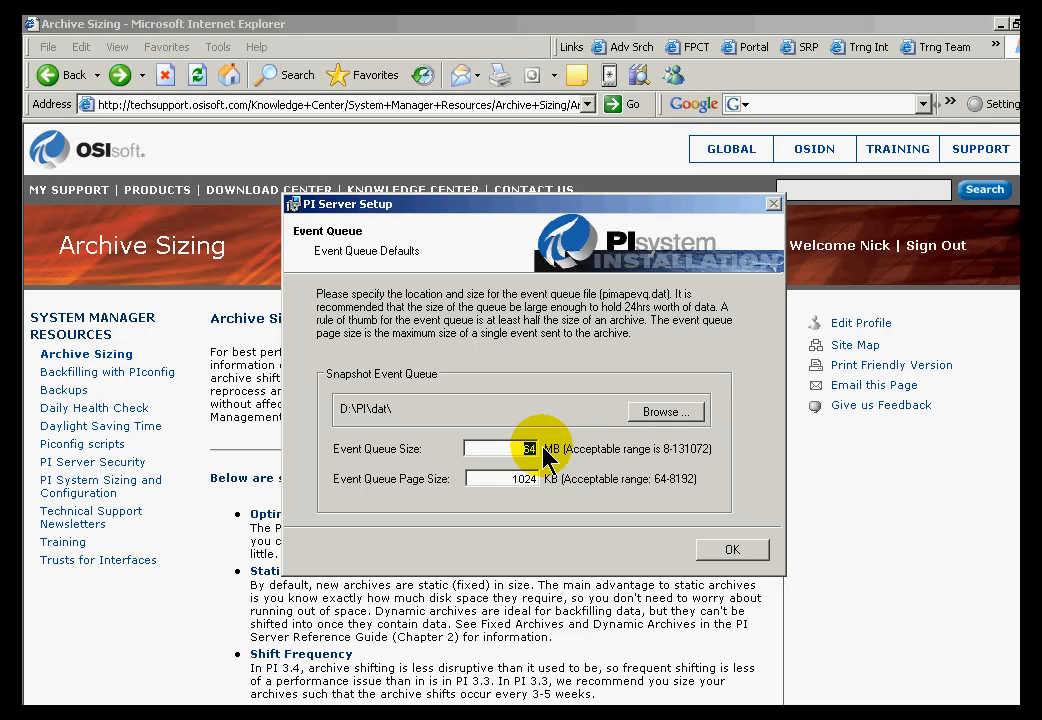
click(537, 452)
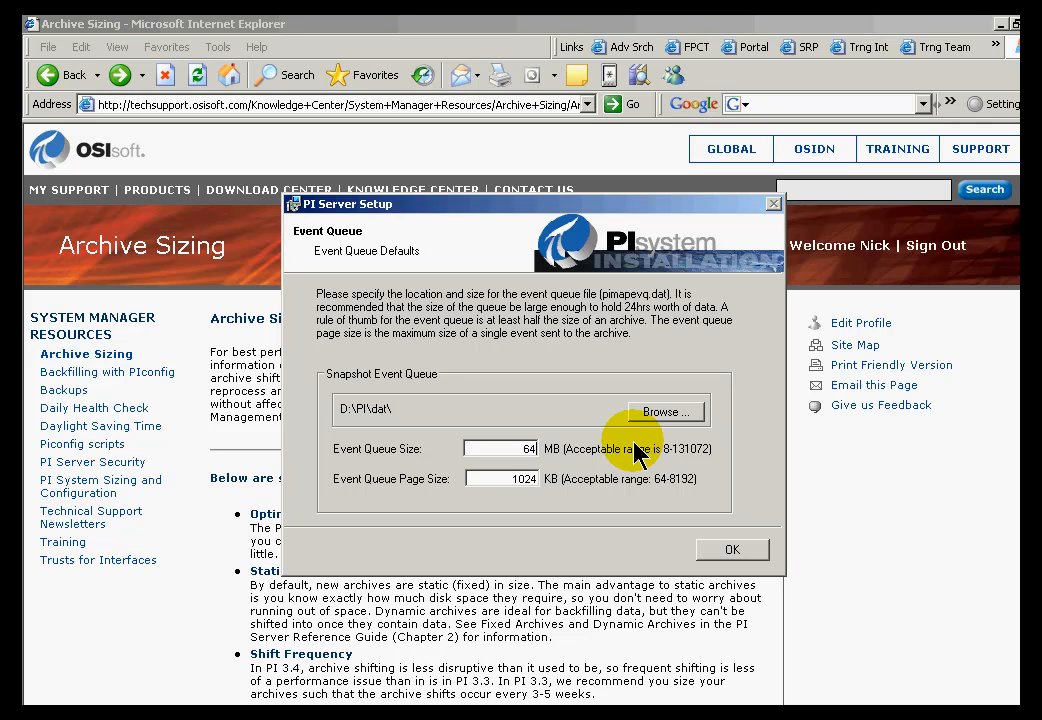
double_click(477, 481)
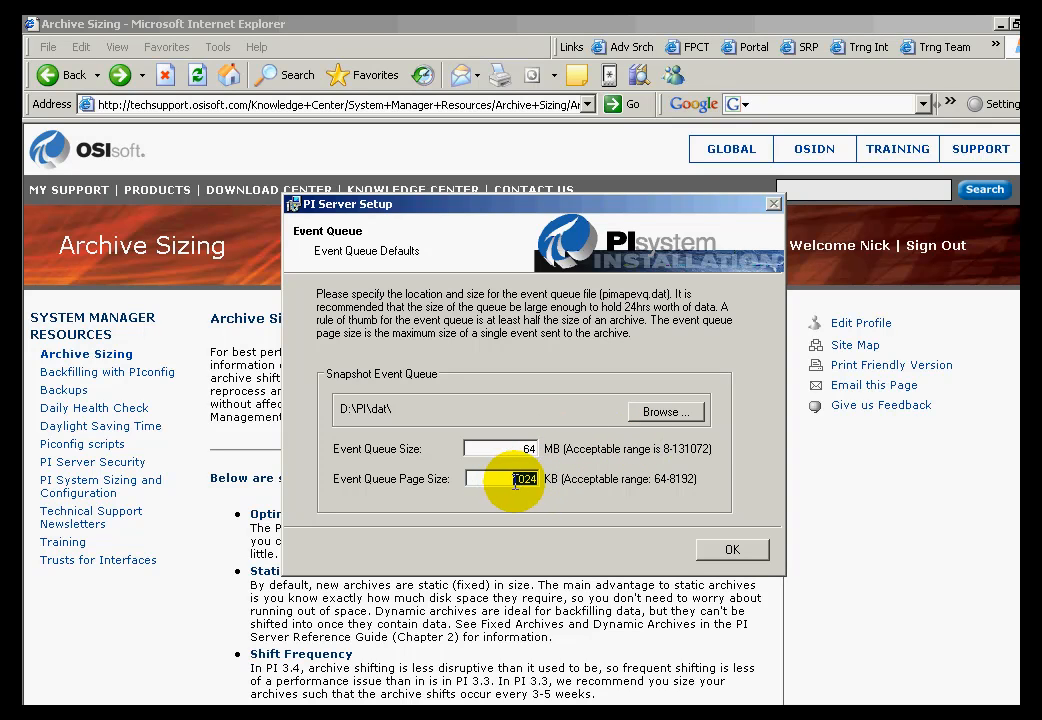
click(509, 481)
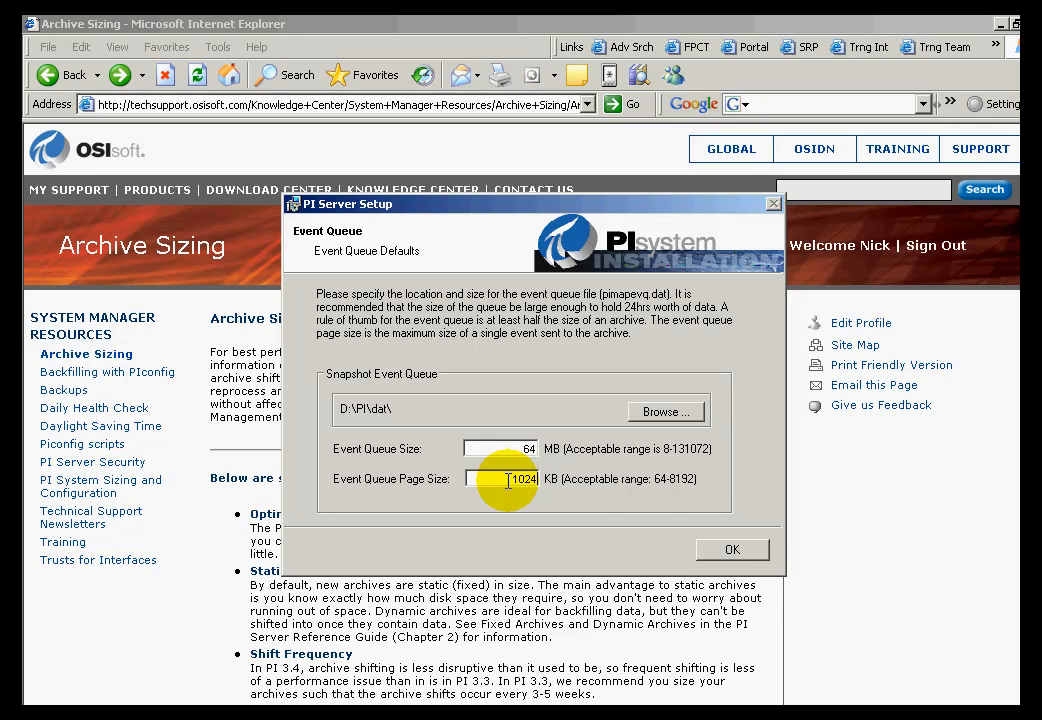
click(728, 556)
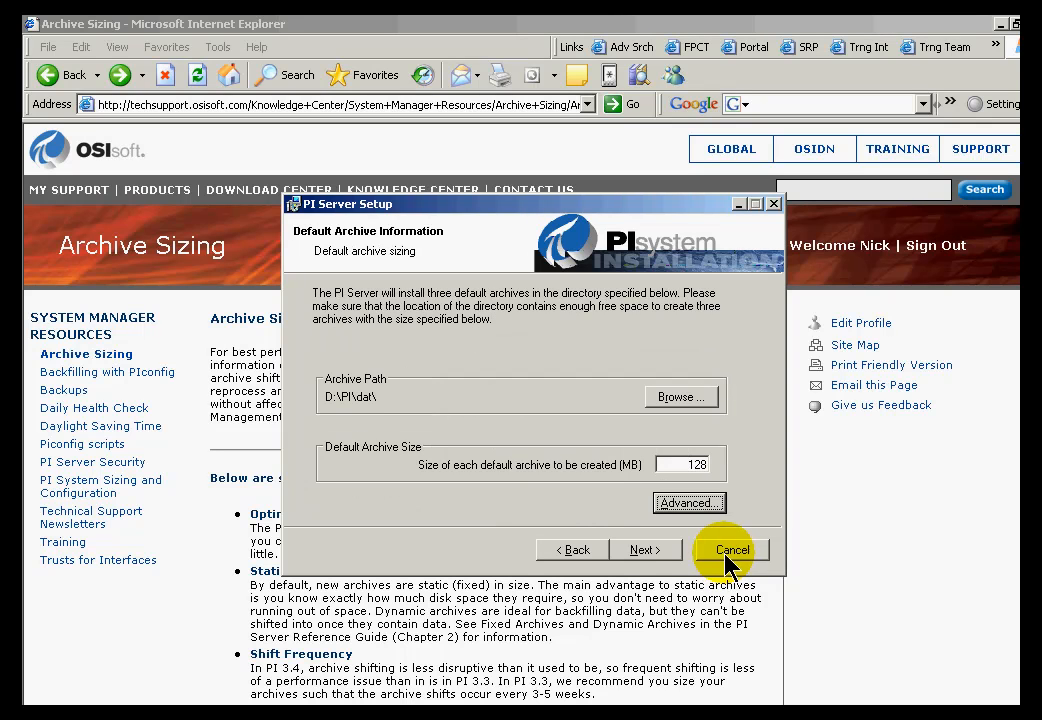
Accept the 128 MB default archives and start installing, then switch to the C:\ folder window.
click(641, 555)
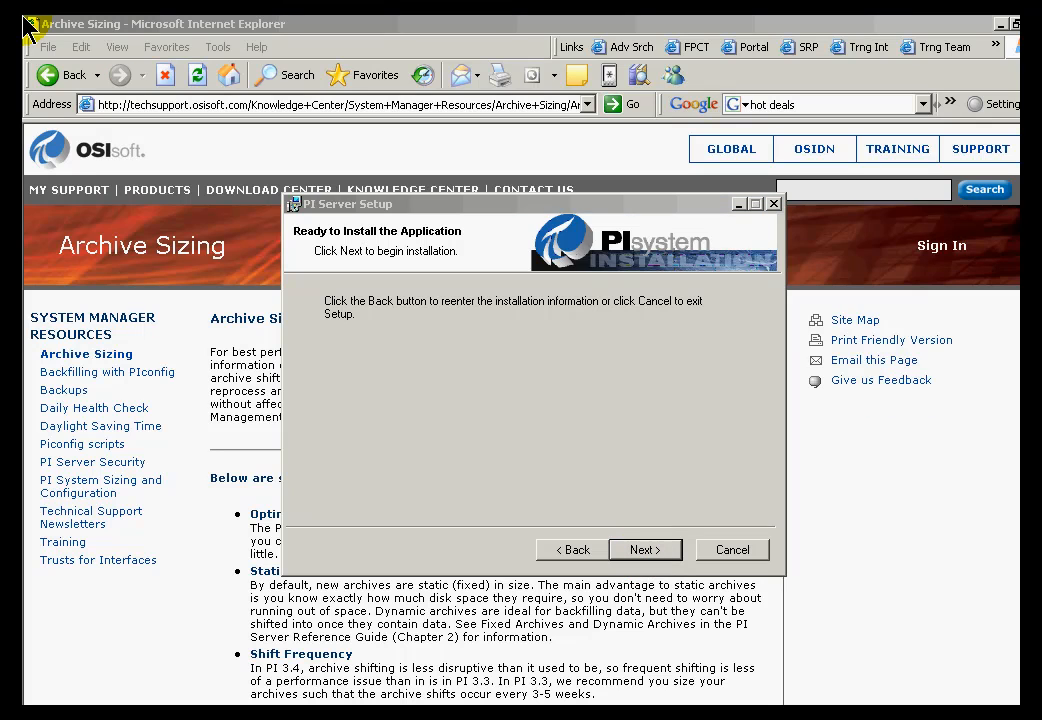
click(437, 204)
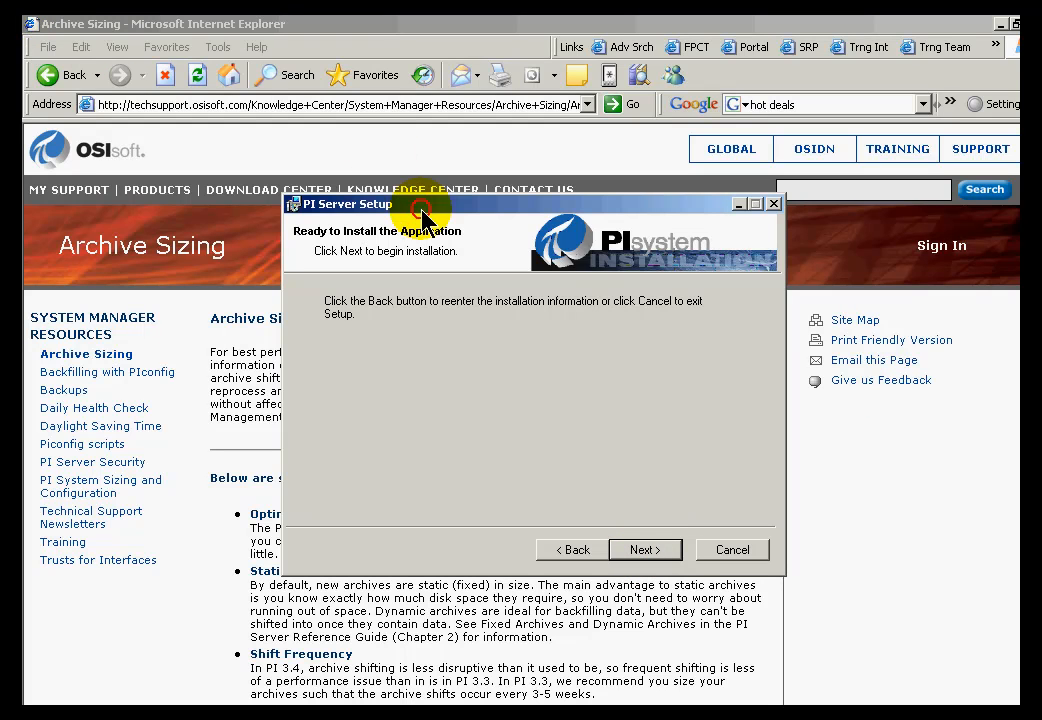
click(645, 551)
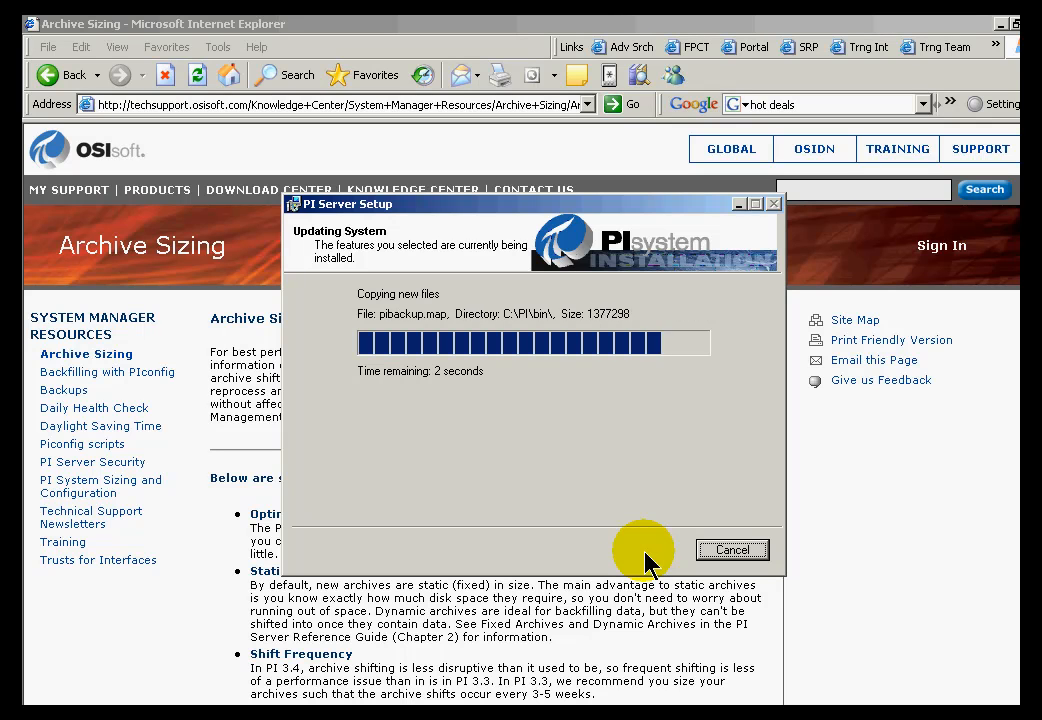
key(alt+Tab)
key(alt+Tab)
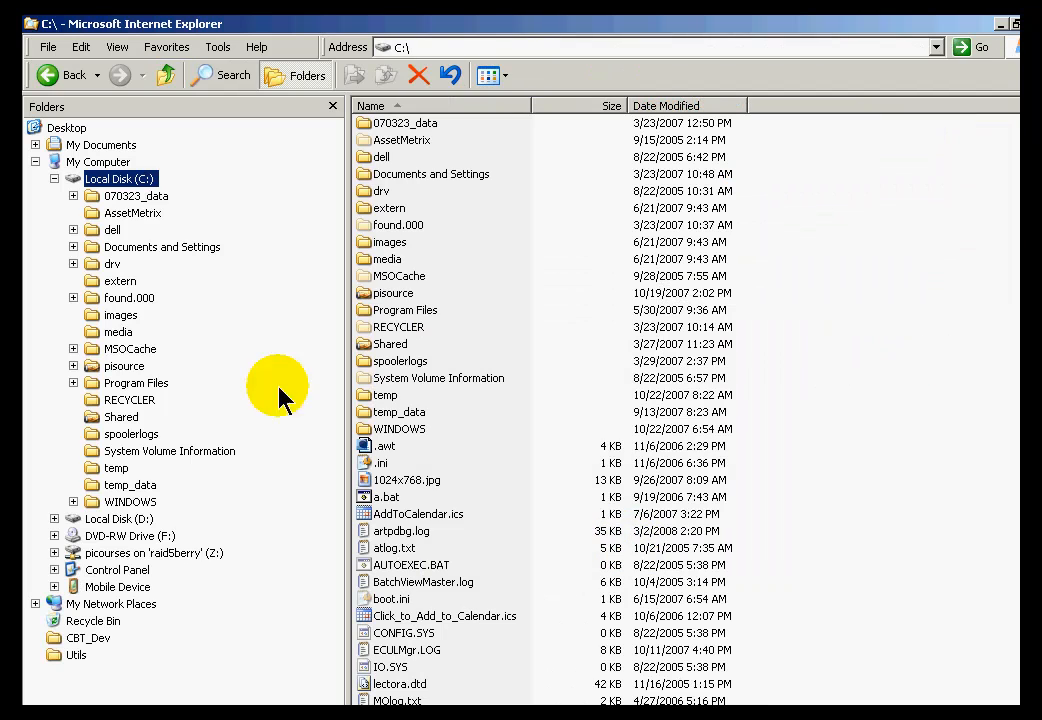
Refresh C:\ and browse the new PI folder's adm, bin, dat, log and setup subfolders.
click(95, 179)
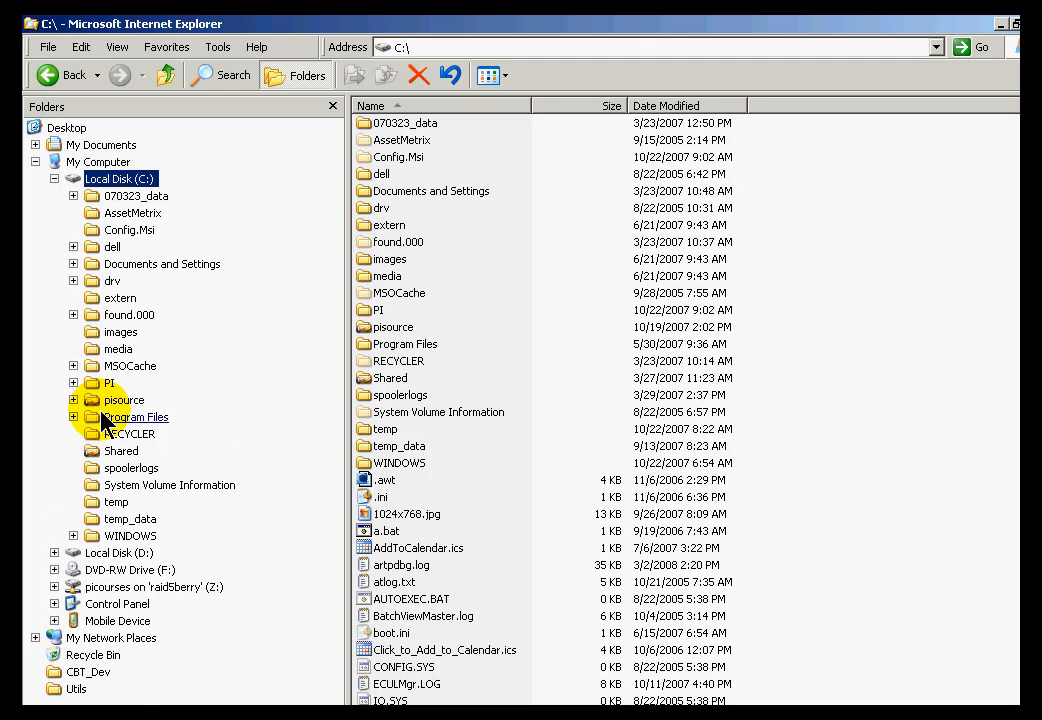
click(73, 383)
click(108, 384)
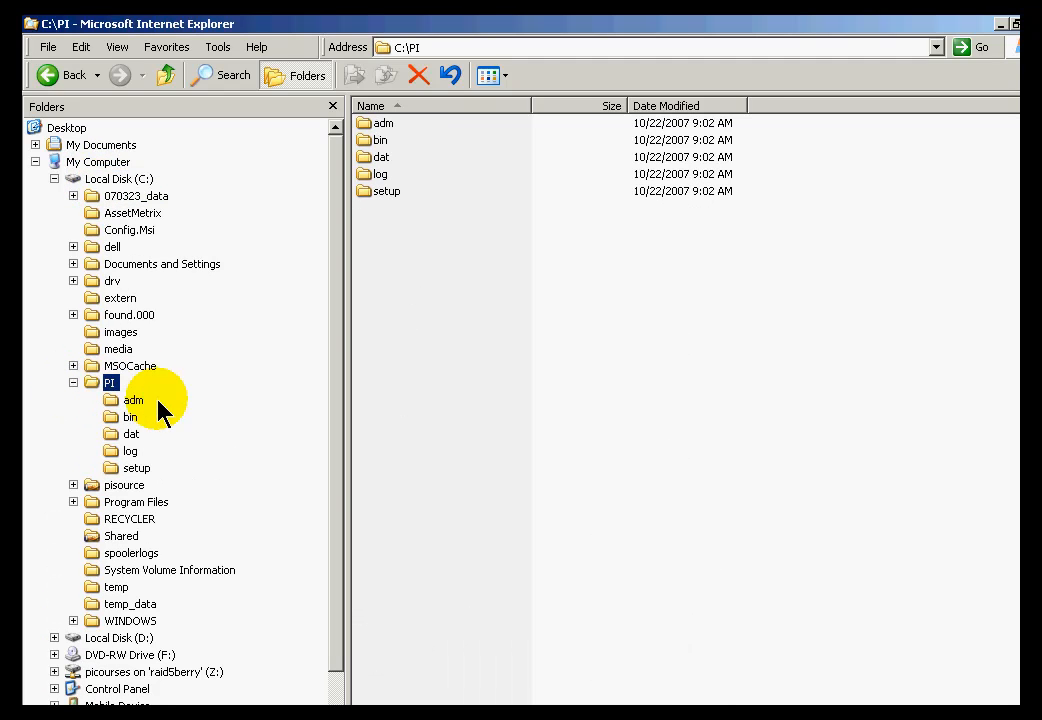
click(129, 436)
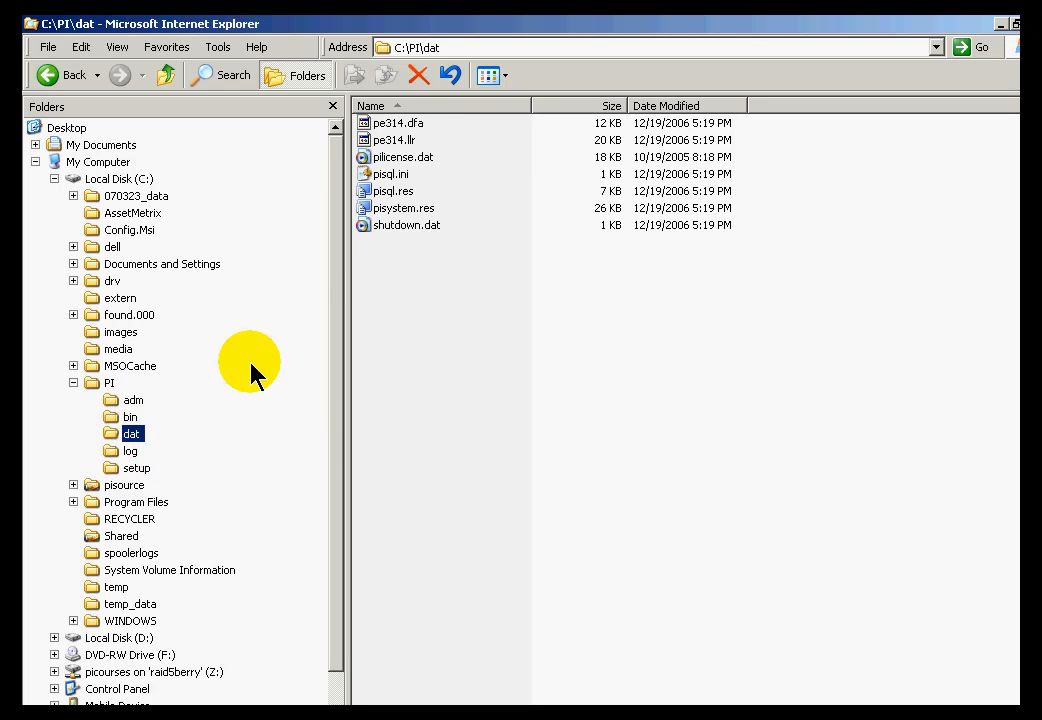
click(110, 386)
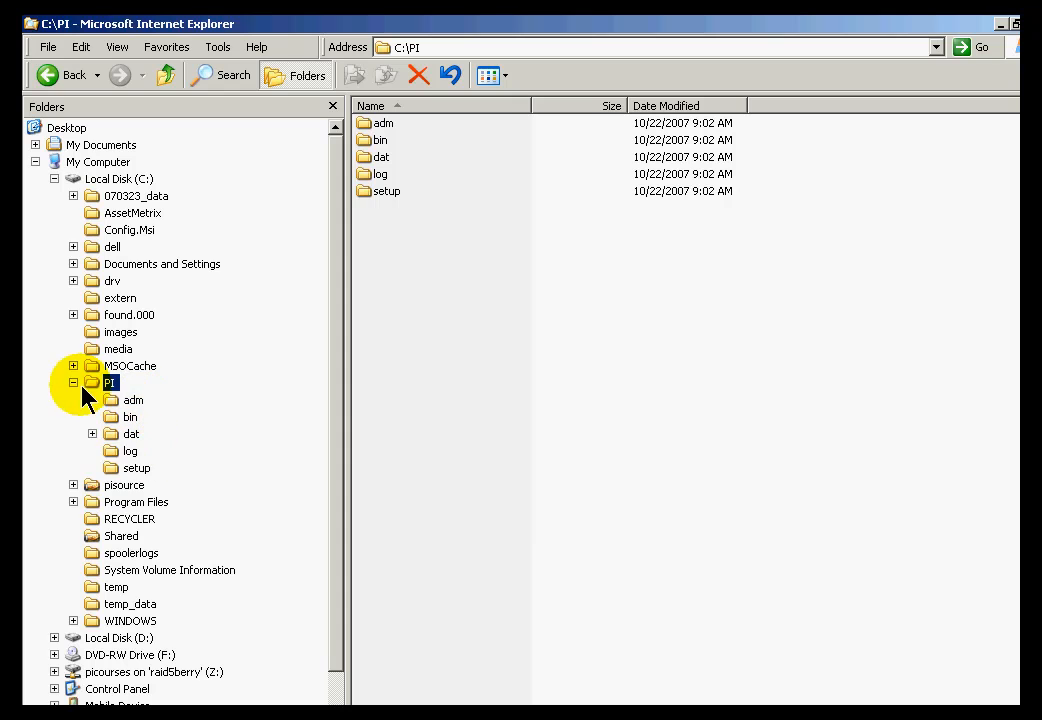
click(73, 502)
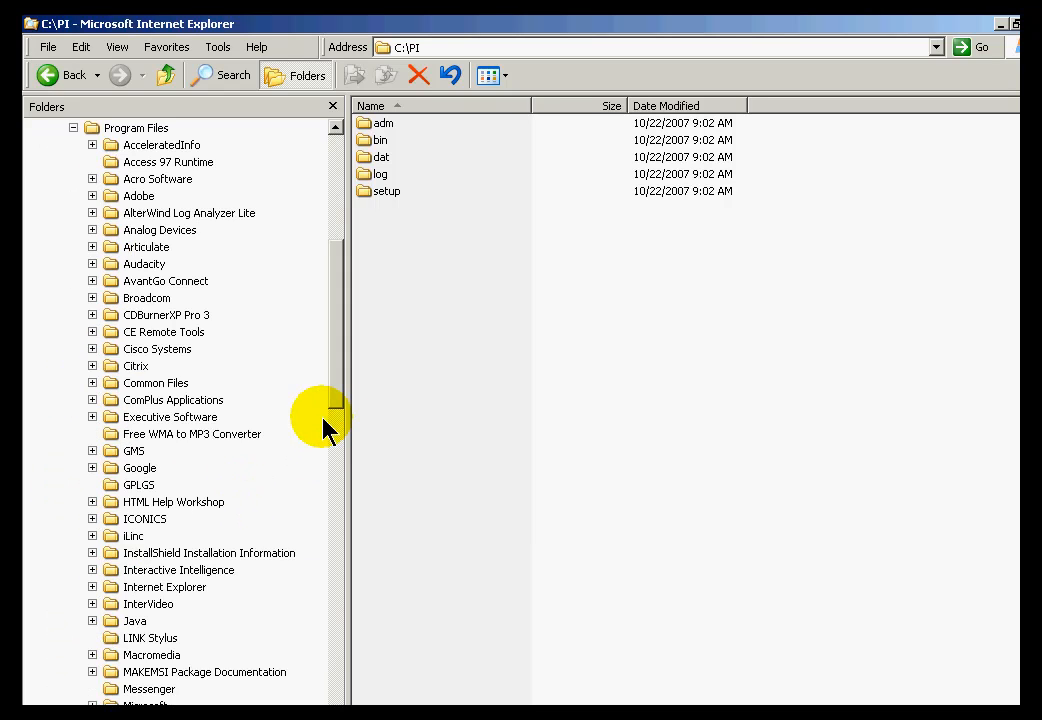
drag(340, 365, 338, 566)
Expand the PIPC folder under Program Files while setup finishes installing.
click(92, 485)
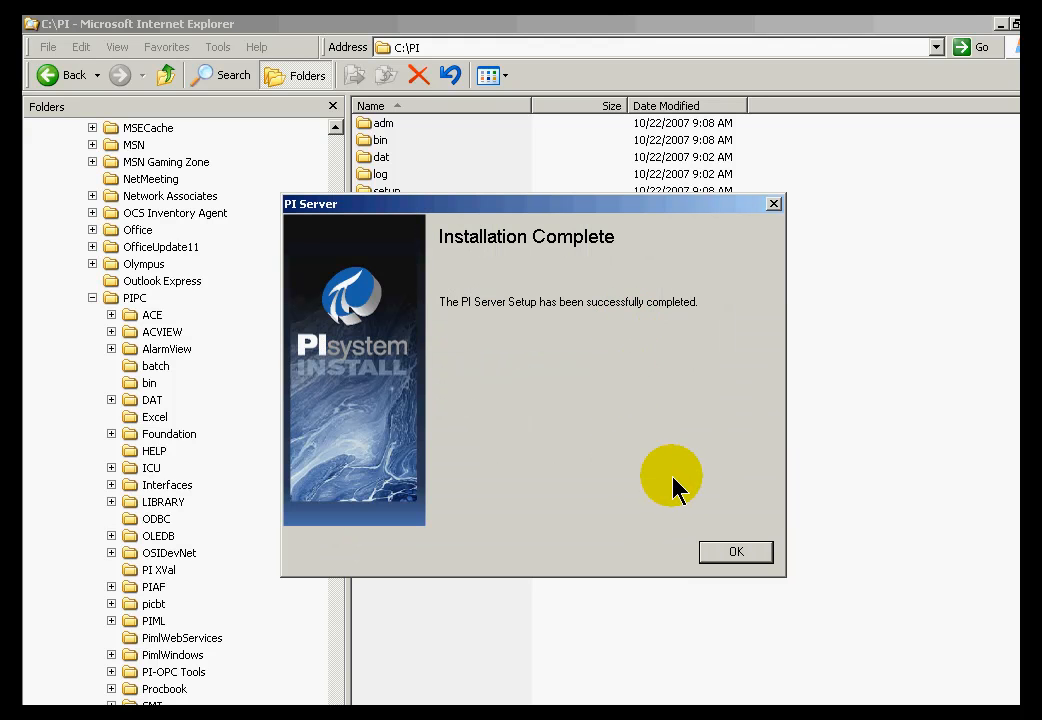
Dismiss the Installation Complete message and open the C:\PI\dat folder.
click(729, 558)
click(335, 211)
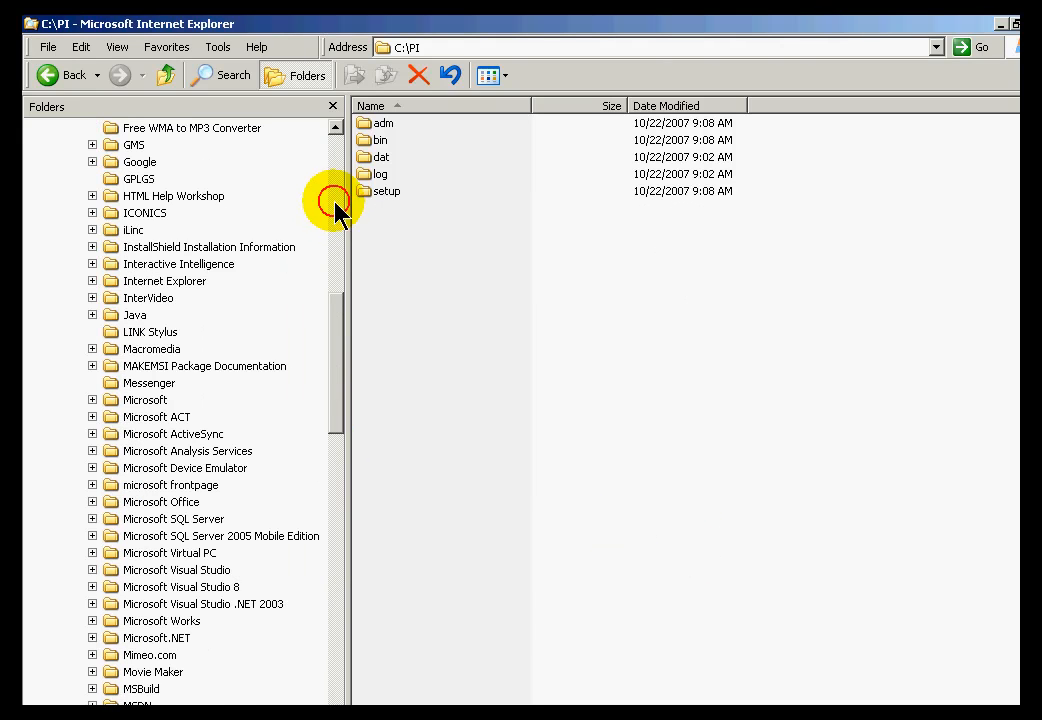
click(335, 205)
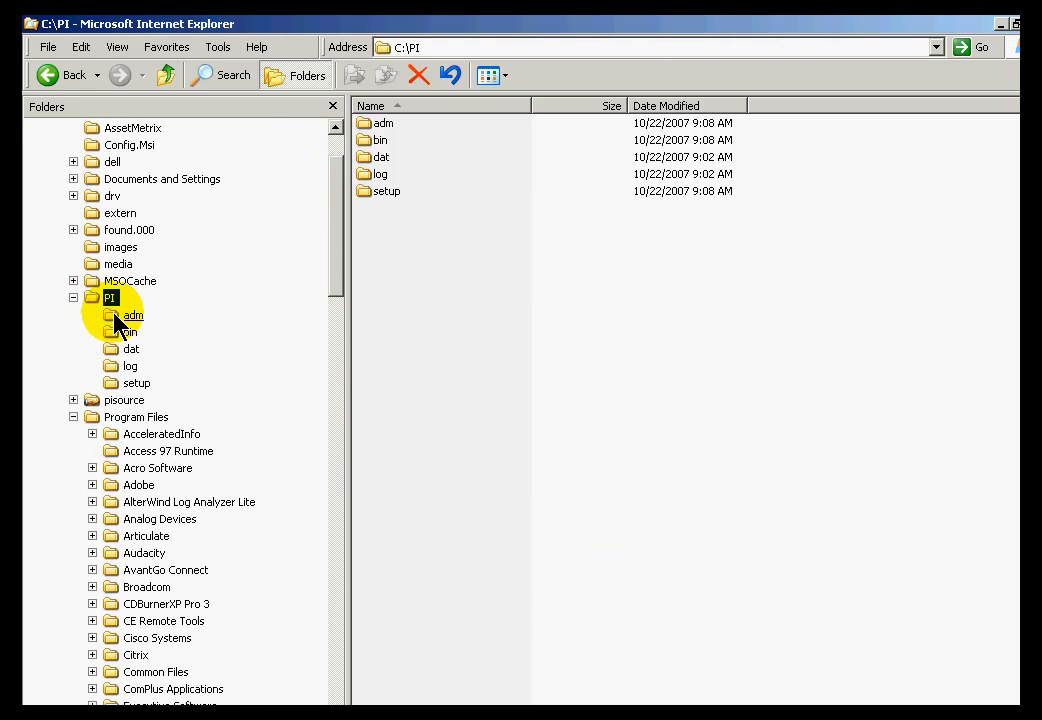
click(128, 350)
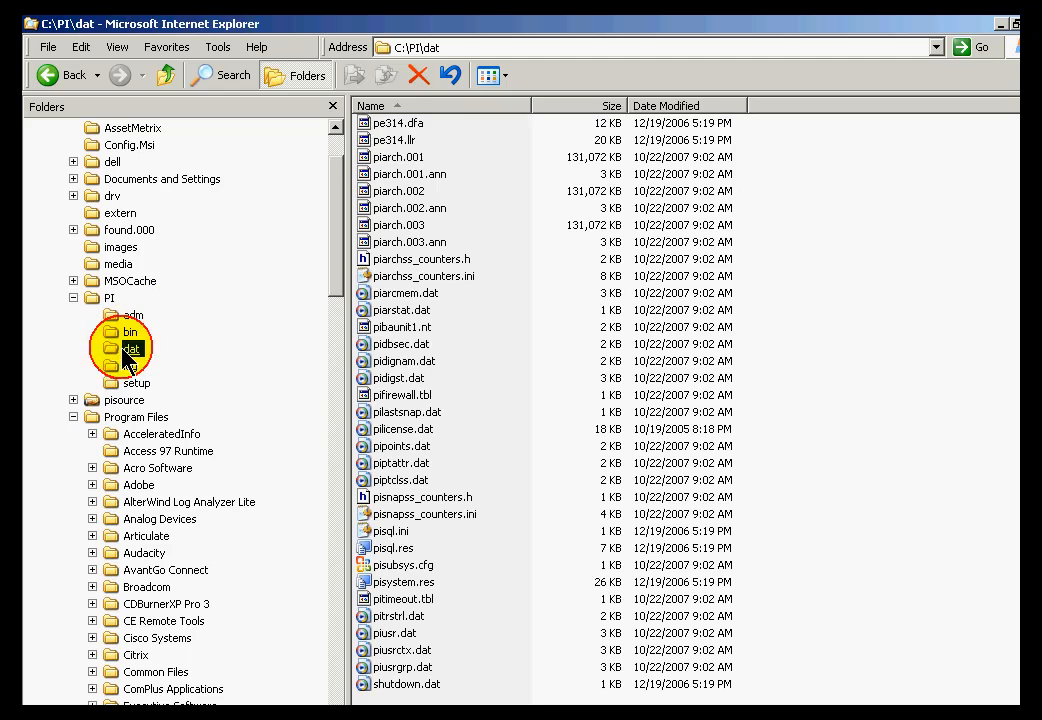
Select the 131,072 KB archive files piarch.001, piarch.002 and piarch.003 in turn.
click(395, 158)
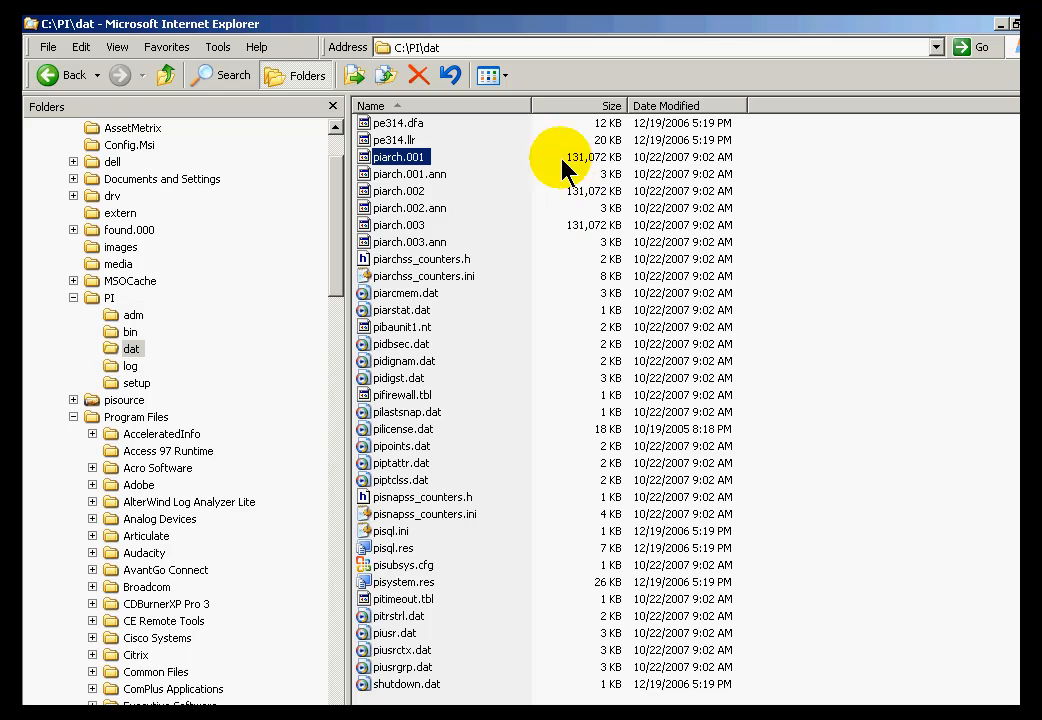
click(388, 191)
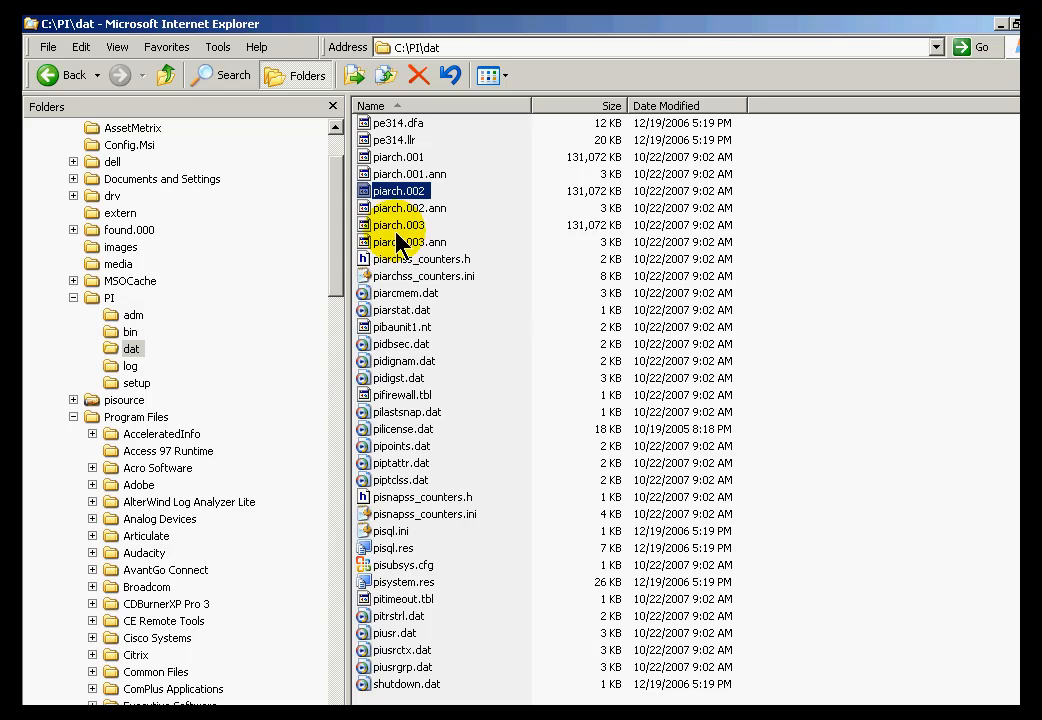
click(398, 225)
click(391, 160)
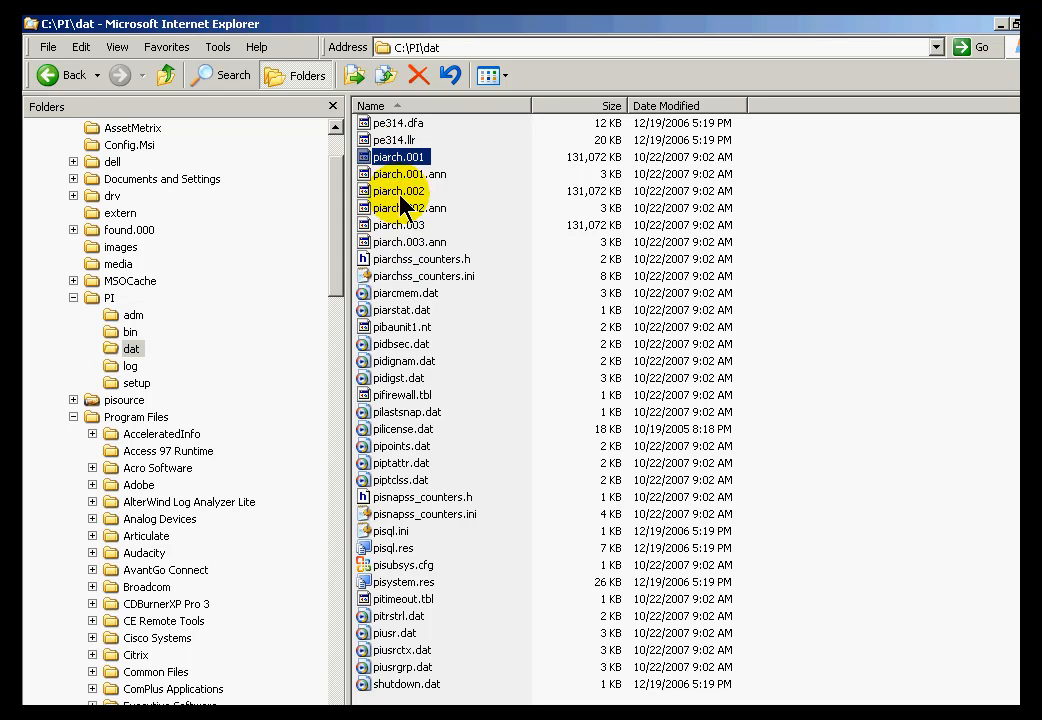